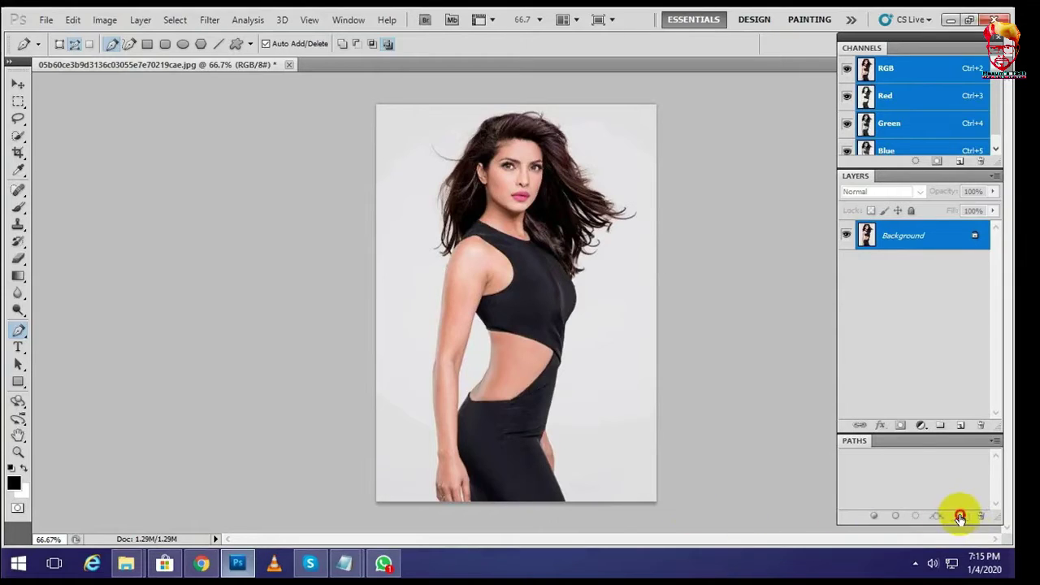
# - Create a new empty path, turn on Rubber Band, and anchor the arm edge
pyautogui.click(960, 517)
pyautogui.scroll(1, 493, 499)
pyautogui.scroll(1, 390, 391)
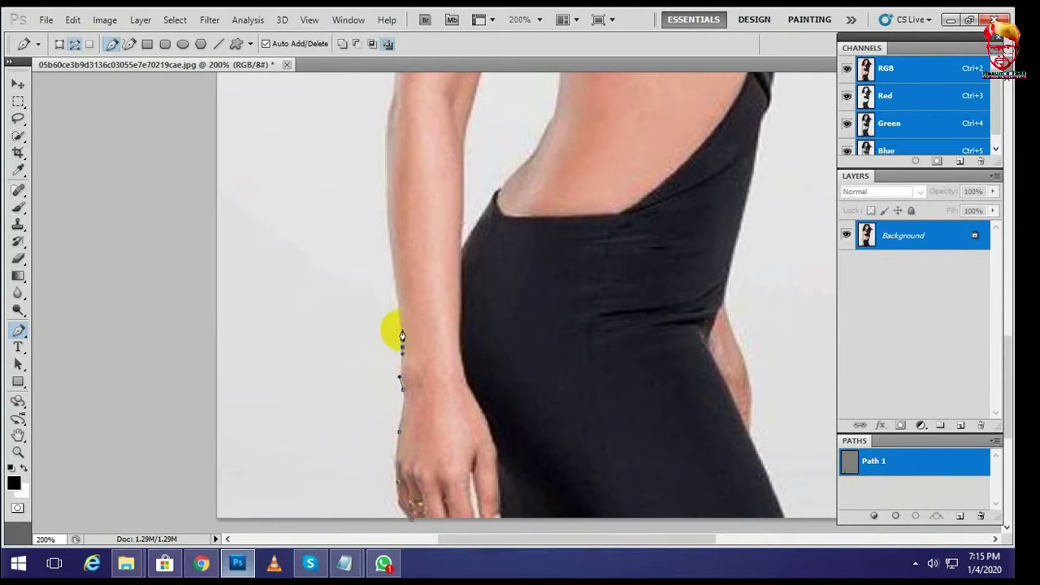
pyautogui.scroll(5, 402, 336)
pyautogui.scroll(1, 382, 326)
pyautogui.click(373, 319)
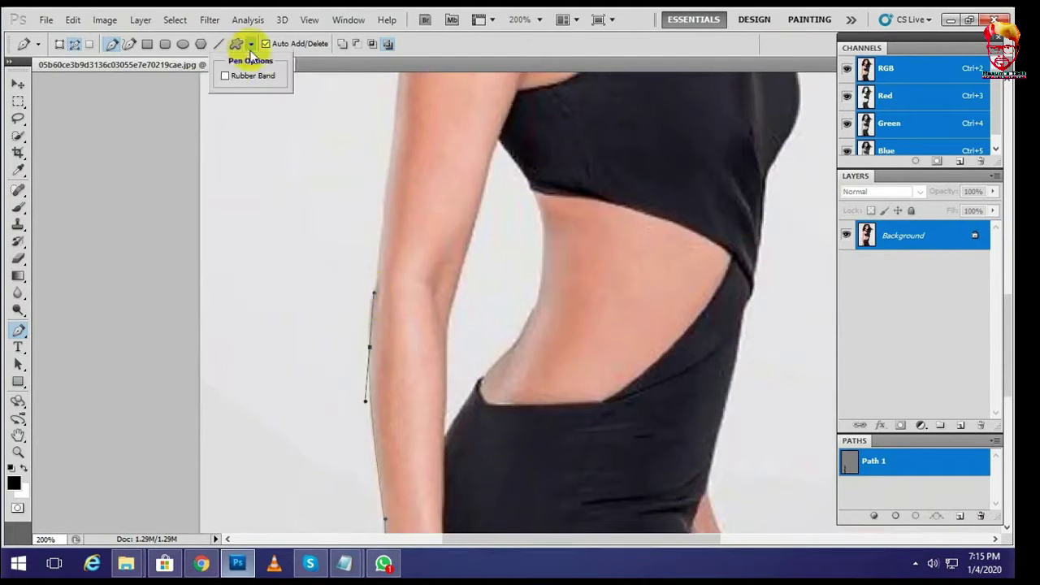
pyautogui.click(243, 76)
pyautogui.click(380, 222)
# - Trace the path up the hair, over the head top, and down the dress side
pyautogui.moveTo(390, 130); pyautogui.dragTo(351, 382)
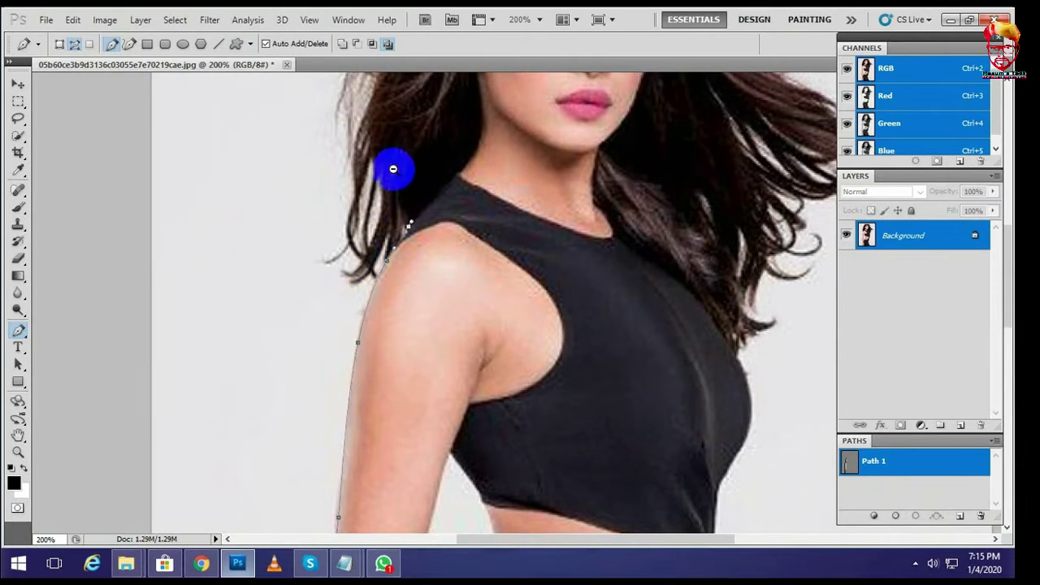
pyautogui.hotkey('ctrl', '-')
pyautogui.hotkey('ctrl', '-')
pyautogui.click(461, 186)
pyautogui.moveTo(490, 125); pyautogui.dragTo(518, 127)
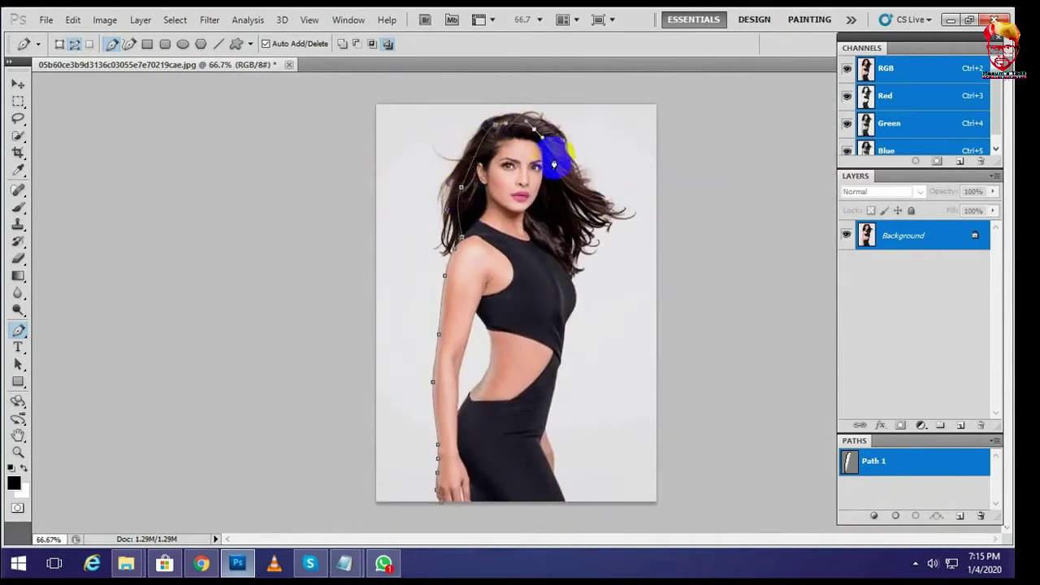
pyautogui.scroll(1, 574, 255)
pyautogui.scroll(1, 580, 251)
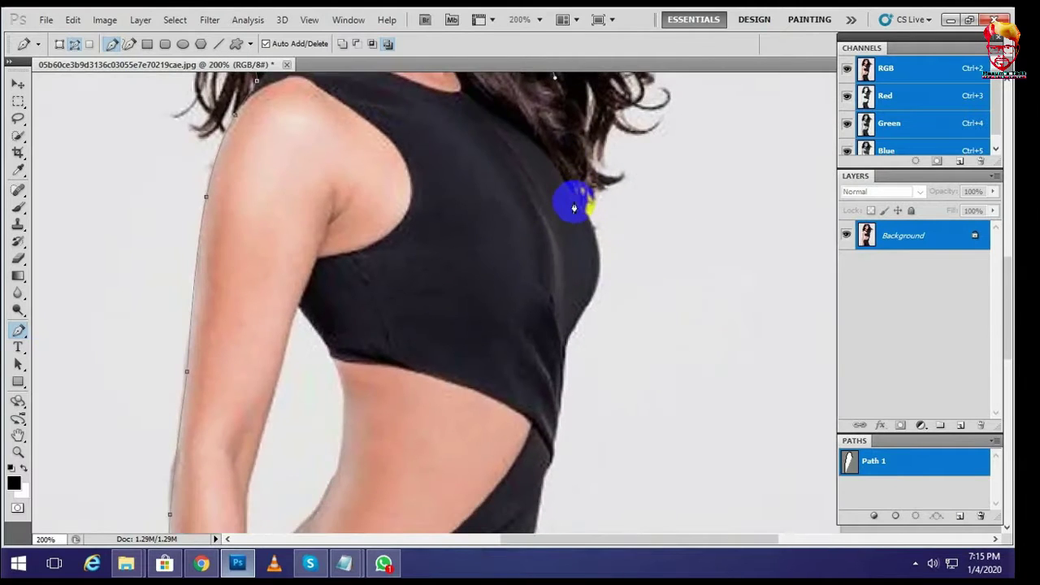
pyautogui.click(579, 207)
pyautogui.moveTo(593, 290); pyautogui.dragTo(576, 329)
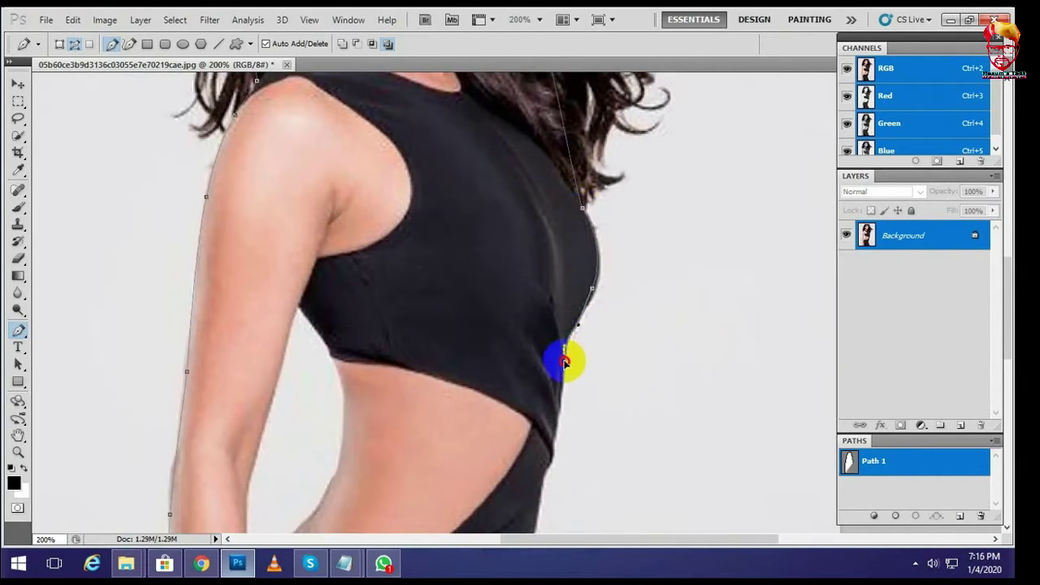
pyautogui.click(564, 351)
# - Continue the path along the dress edge and hip, finishing at the arm–waist gap
pyautogui.scroll(-2, 547, 467)
pyautogui.scroll(1, 526, 297)
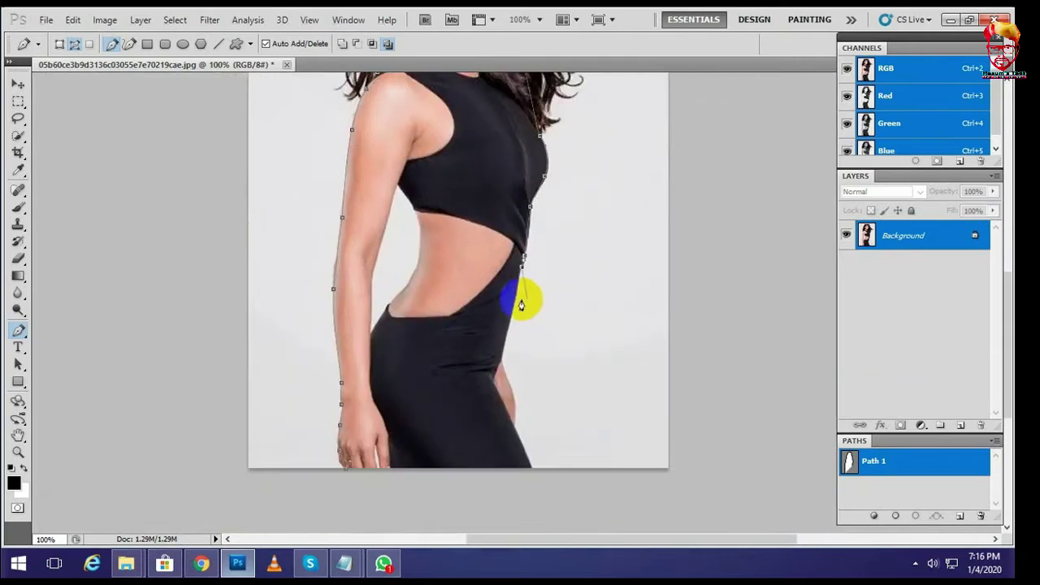
pyautogui.keyDown('ctrl'); pyautogui.click(508, 384); pyautogui.keyUp('ctrl')
pyautogui.click(500, 301)
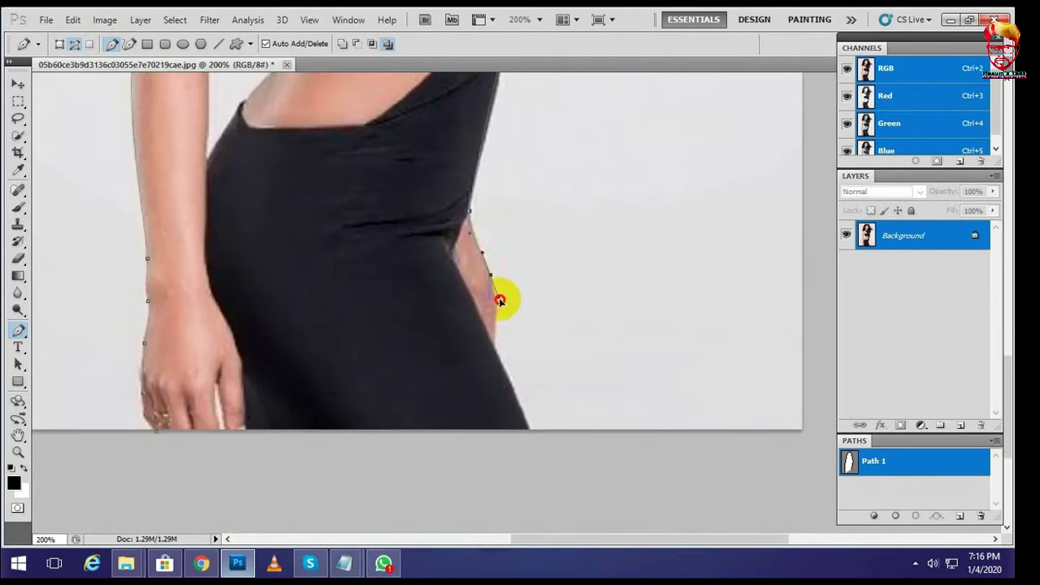
pyautogui.click(493, 350)
pyautogui.click(528, 431)
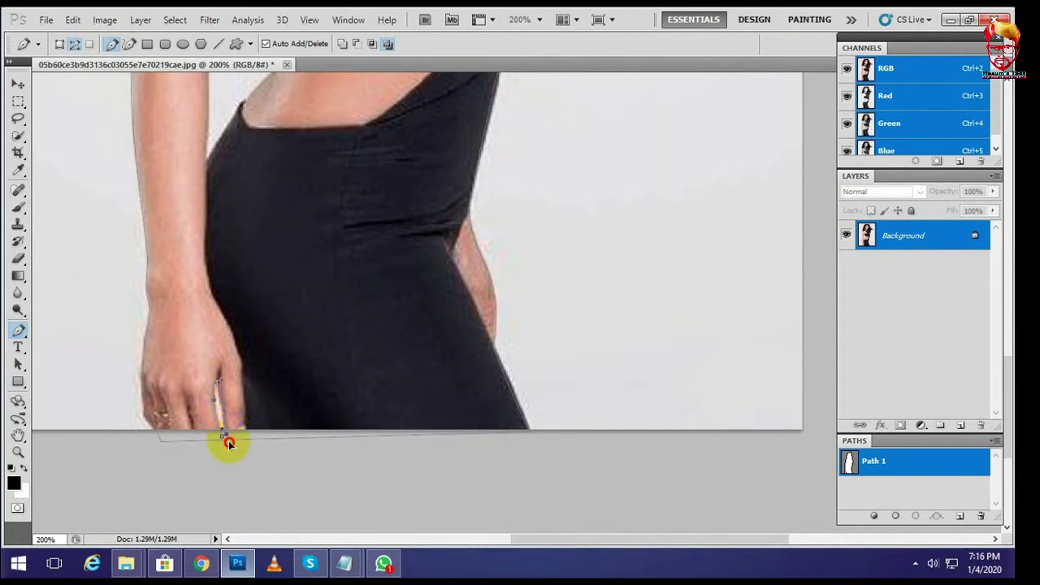
pyautogui.scroll(4, 268, 366)
pyautogui.scroll(1, 232, 317)
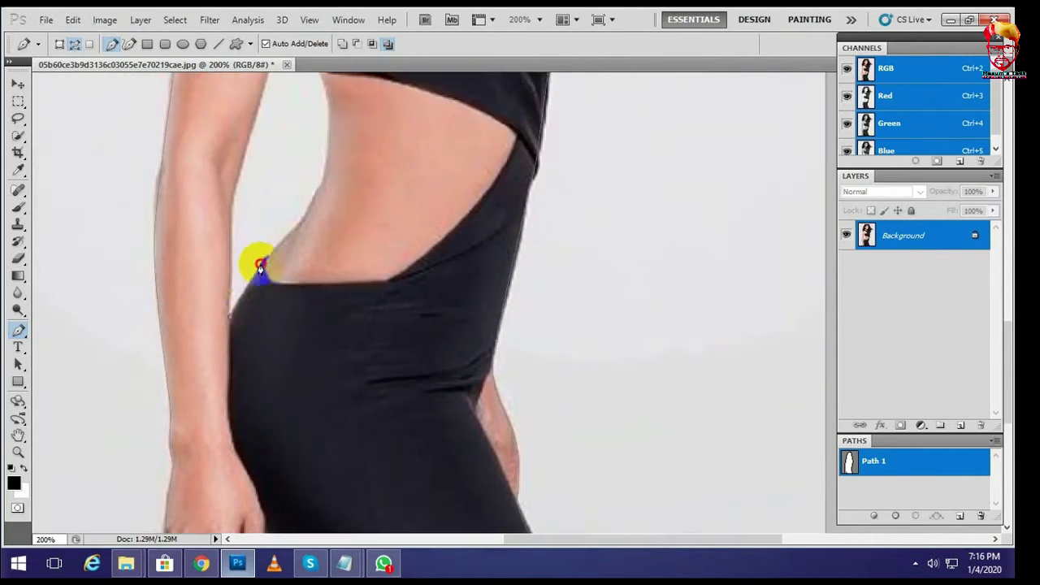
pyautogui.click(333, 145)
pyautogui.scroll(5, 325, 349)
pyautogui.scroll(1, 322, 311)
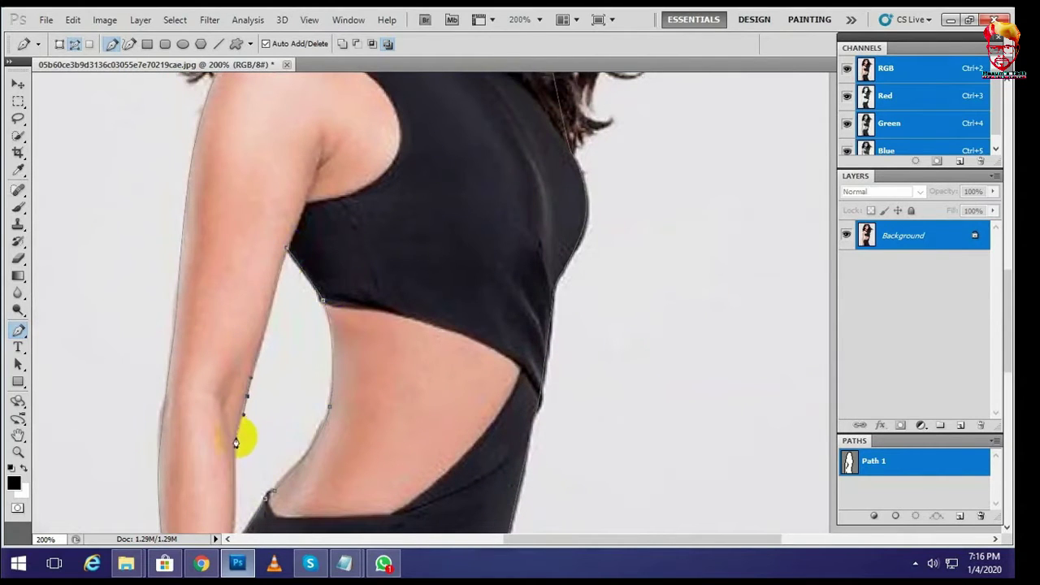
pyautogui.scroll(-3, 235, 443)
pyautogui.scroll(-2, 210, 314)
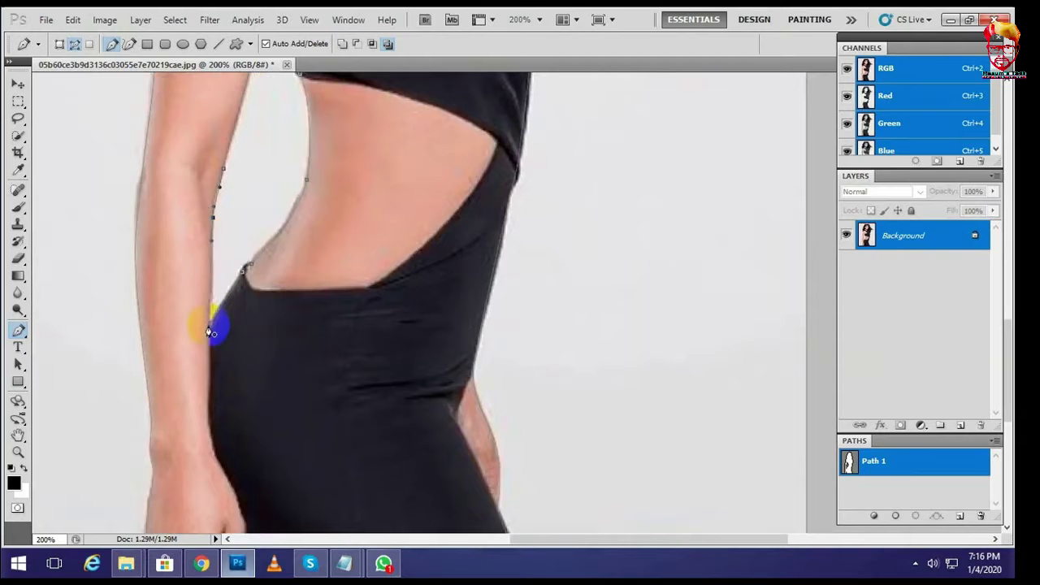
pyautogui.hotkey('ctrl', '-')
pyautogui.hotkey('ctrl', '-')
# - Load Path 1 as a selection and briefly preview it in Quick Mask
pyautogui.click(891, 486)
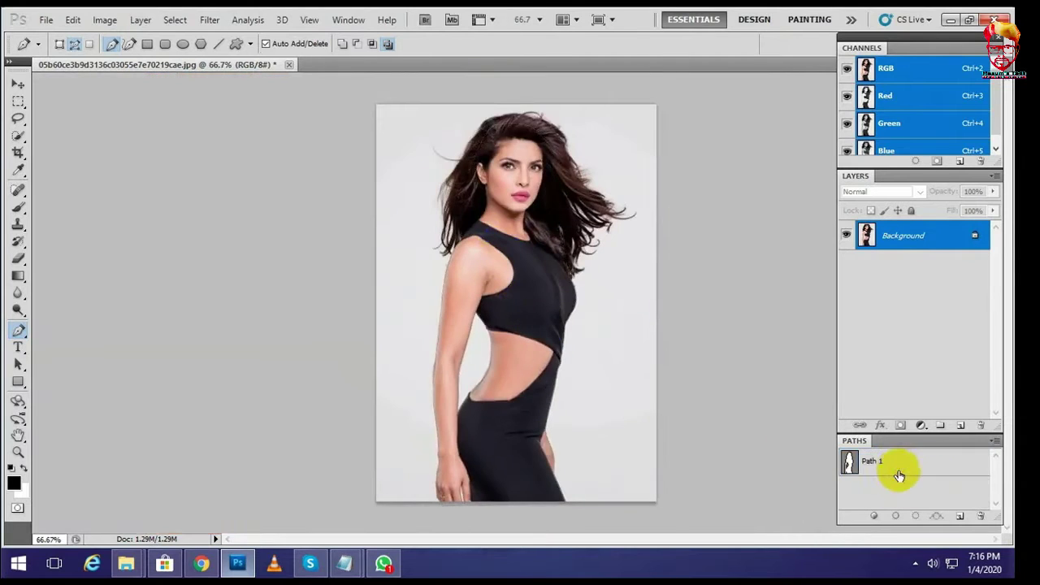
pyautogui.click(917, 470)
pyautogui.hotkey('ctrl', 'Return')
pyautogui.press('q')
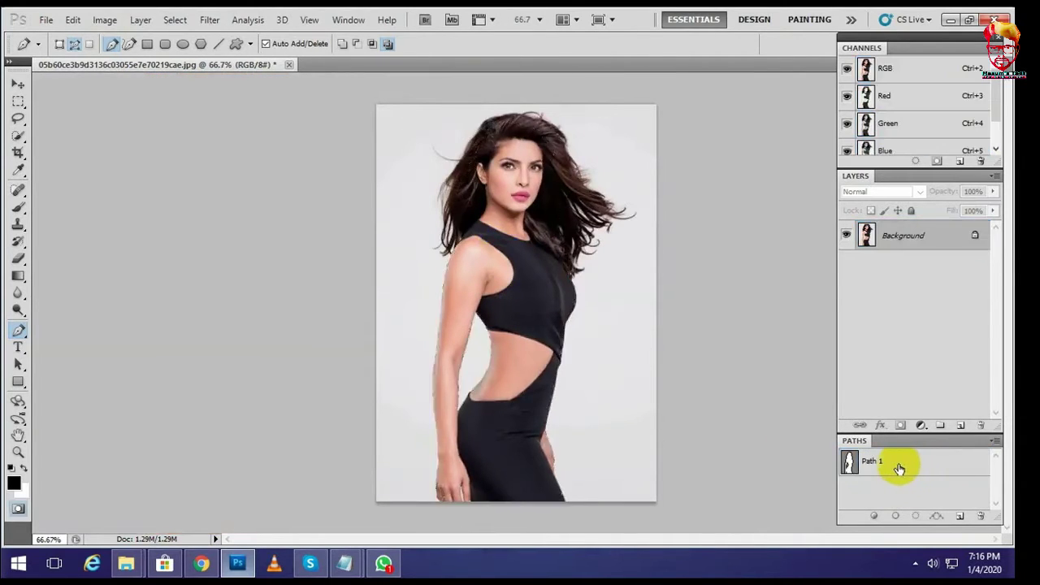
pyautogui.press('q')
# - Duplicate Background, add a new white-filled Layer 1, and reselect Background copy and Path 1
pyautogui.moveTo(912, 243); pyautogui.dragTo(961, 431)
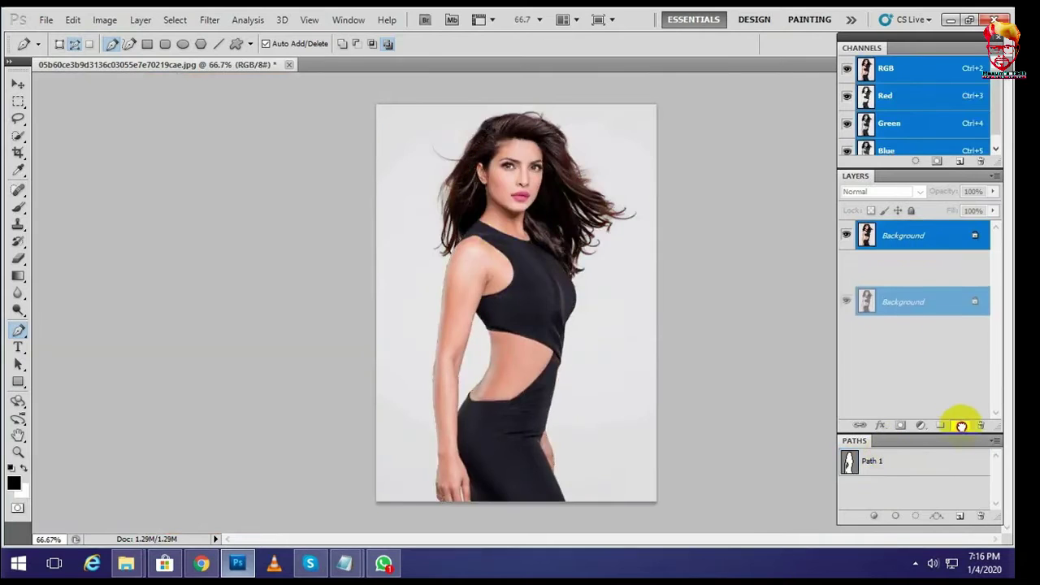
pyautogui.keyDown('ctrl'); pyautogui.click(961, 427); pyautogui.keyUp('ctrl')
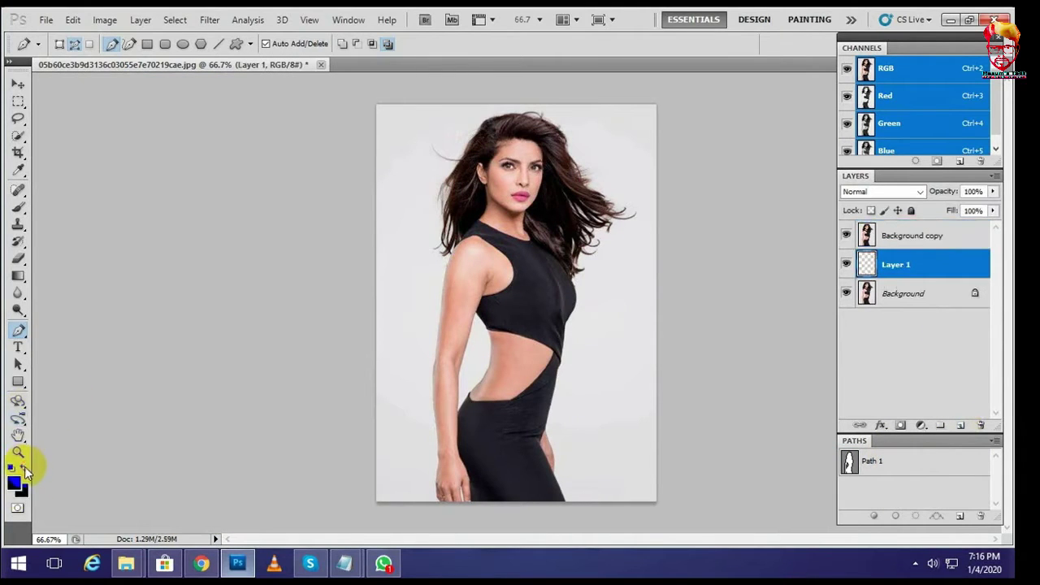
pyautogui.click(27, 488)
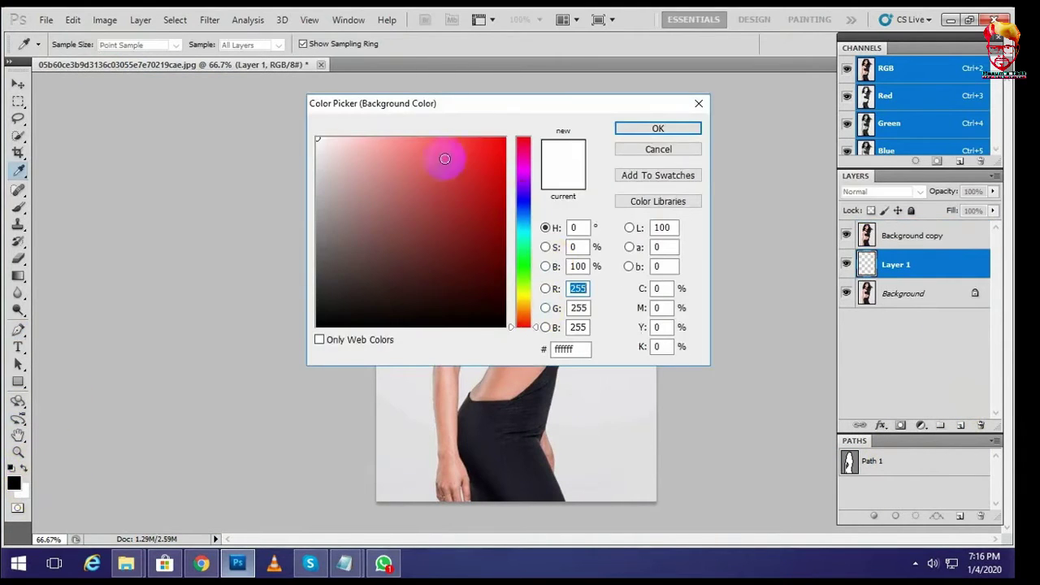
pyautogui.click(662, 133)
pyautogui.press('p')
pyautogui.hotkey('ctrl', 'BackSpace')
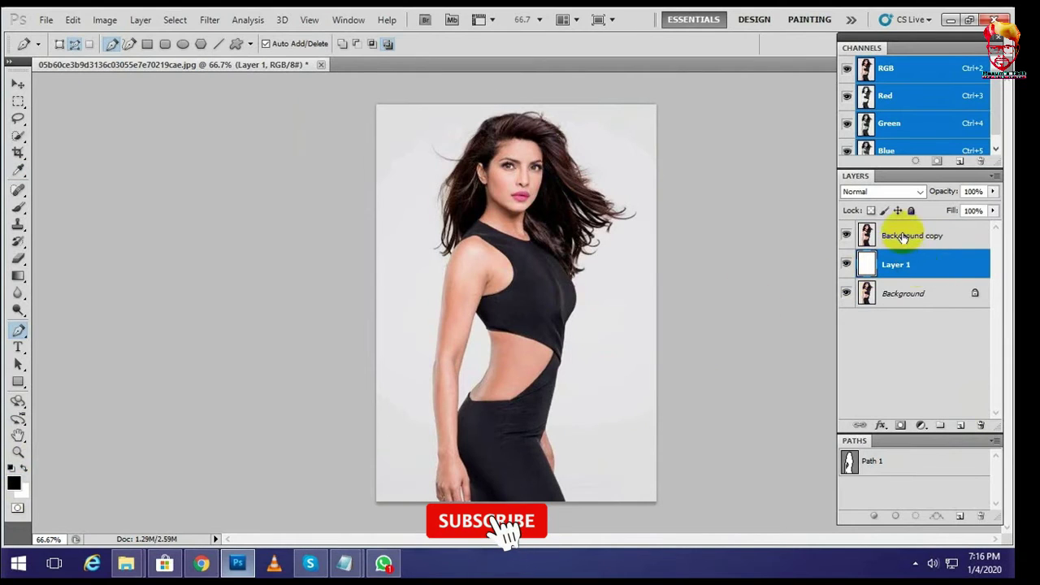
pyautogui.click(914, 235)
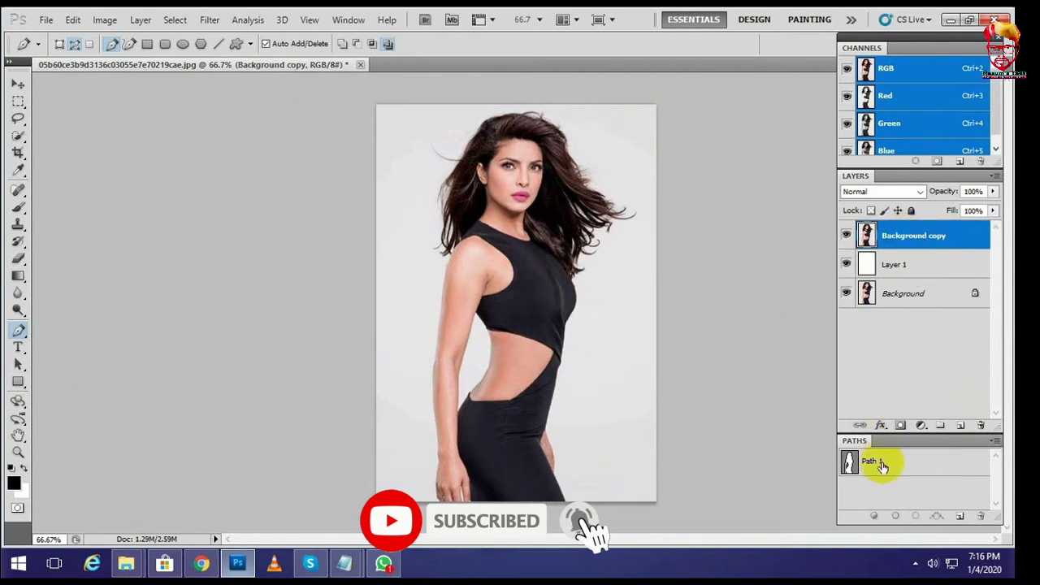
pyautogui.click(882, 461)
# - Load Path 1 as a selection, feather it by 0.3 px, and invert it onto the background
pyautogui.hotkey('ctrl', 'Return')
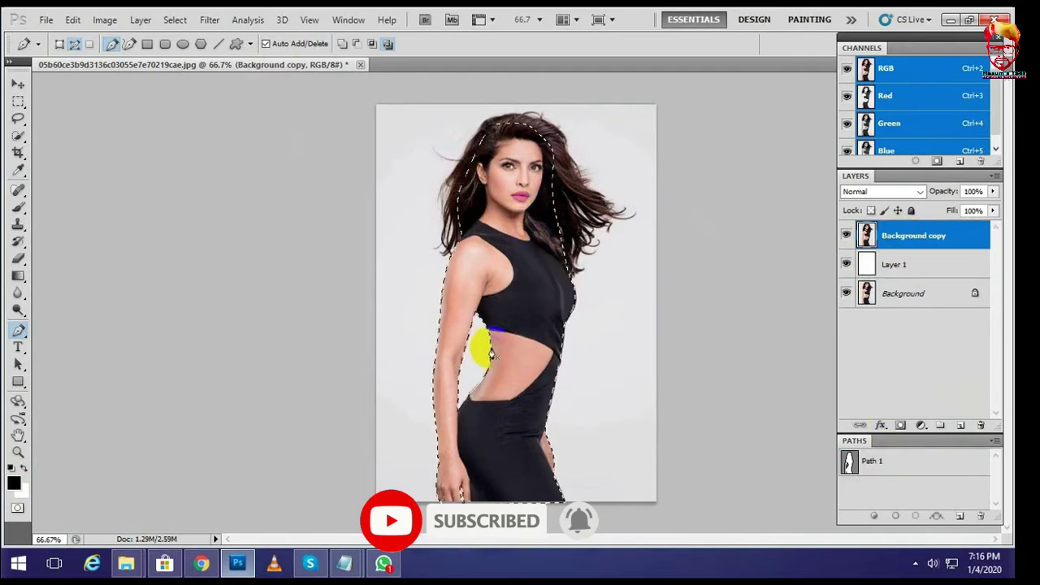
pyautogui.hotkey('shift', 'F6')
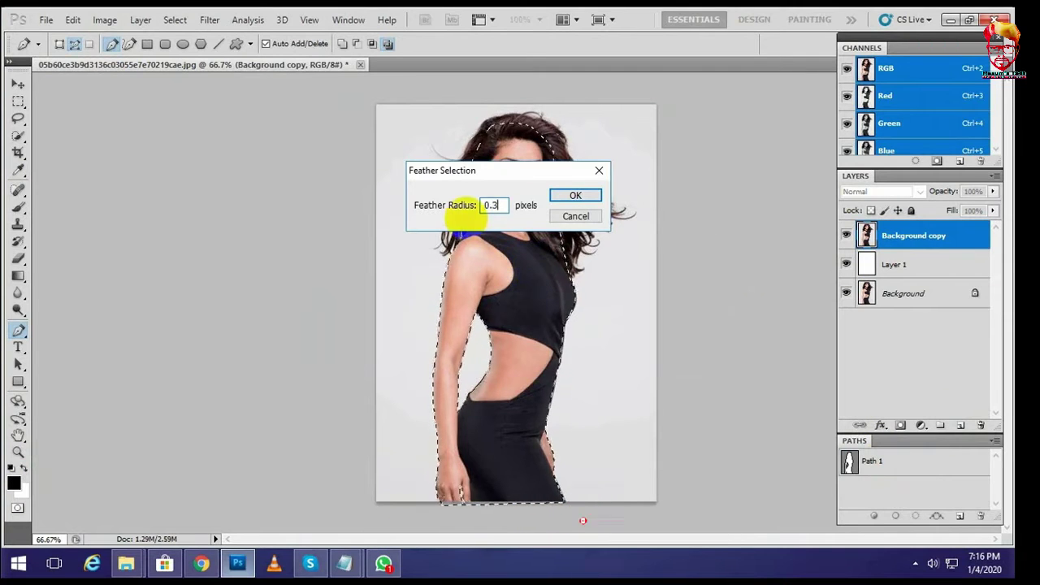
pyautogui.click(576, 198)
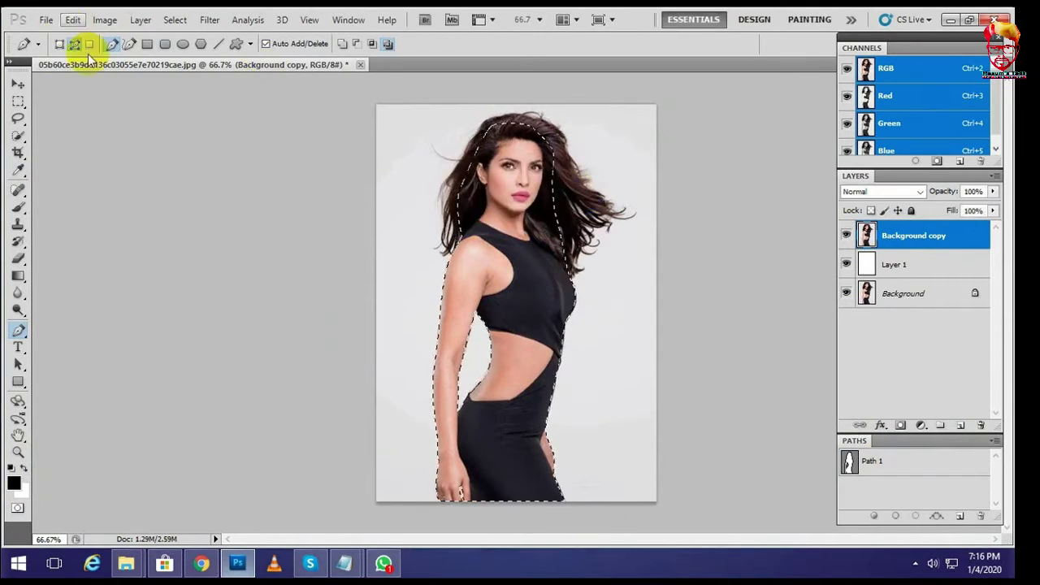
pyautogui.hotkey('ctrl', 'shift', 'i')
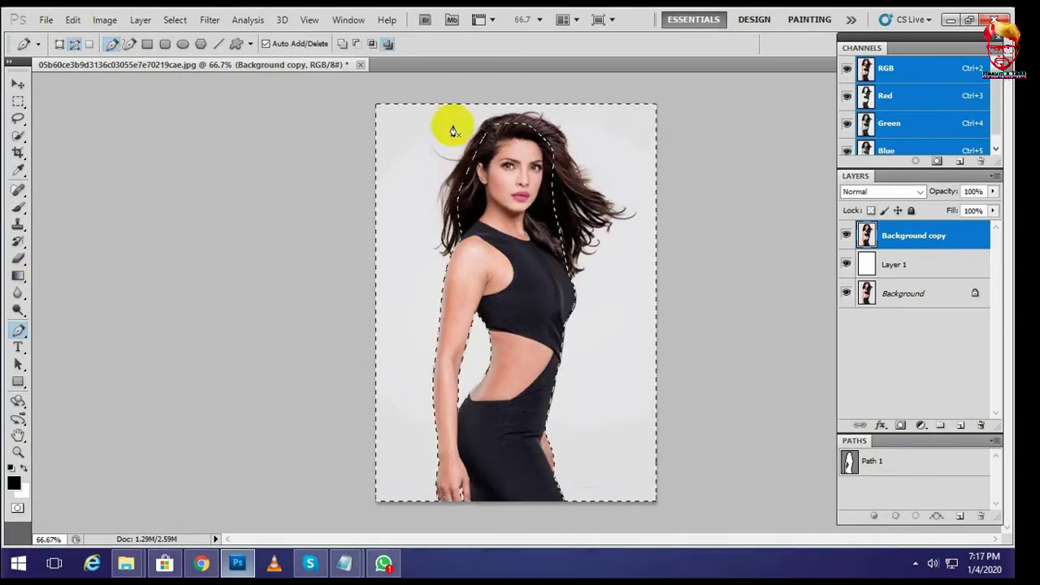
pyautogui.click(21, 261)
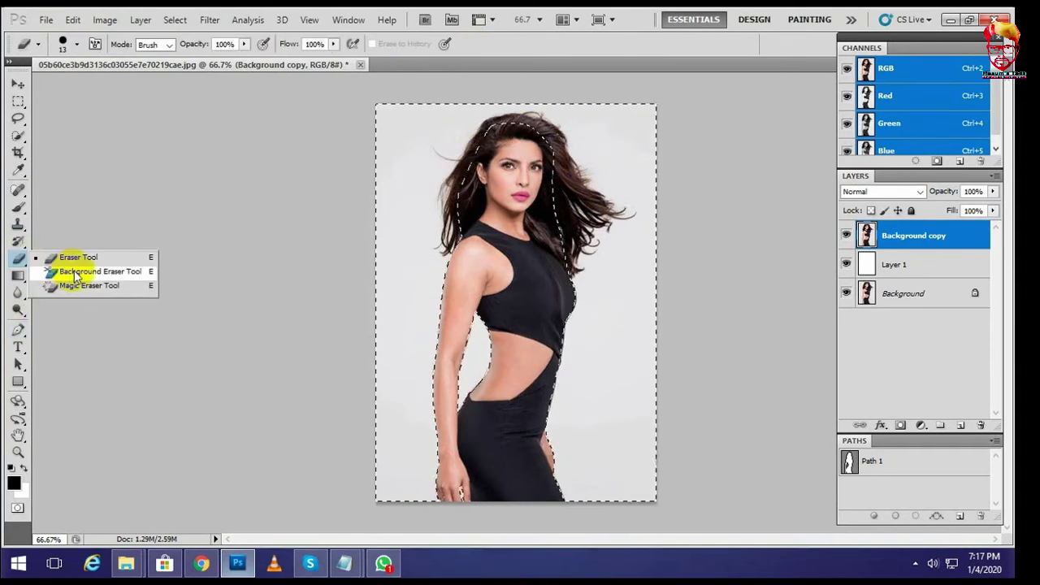
# - Set the Background Eraser Tool to Discontiguous limits with a 300 px brush
pyautogui.click(76, 274)
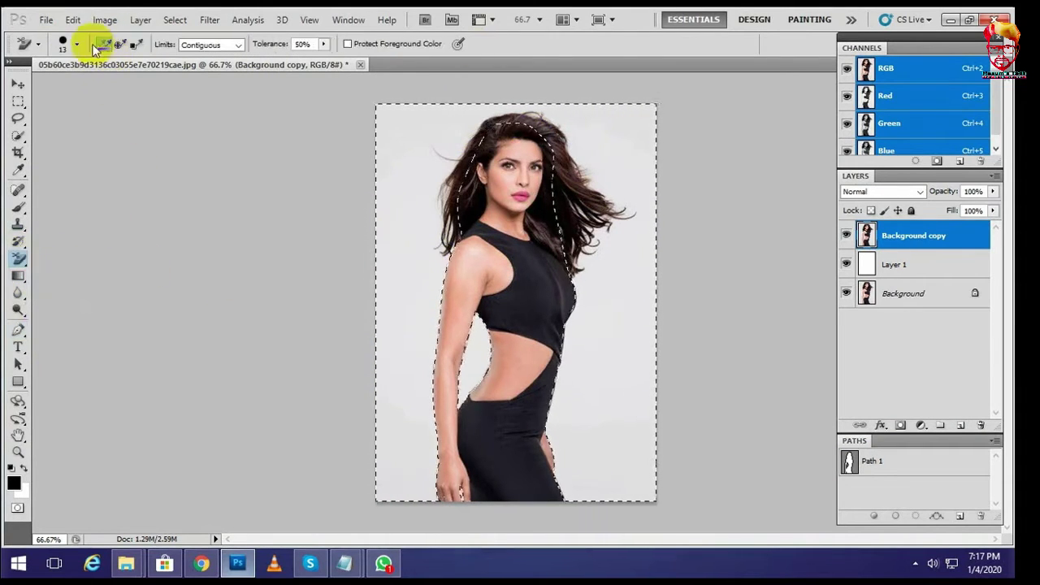
pyautogui.click(211, 45)
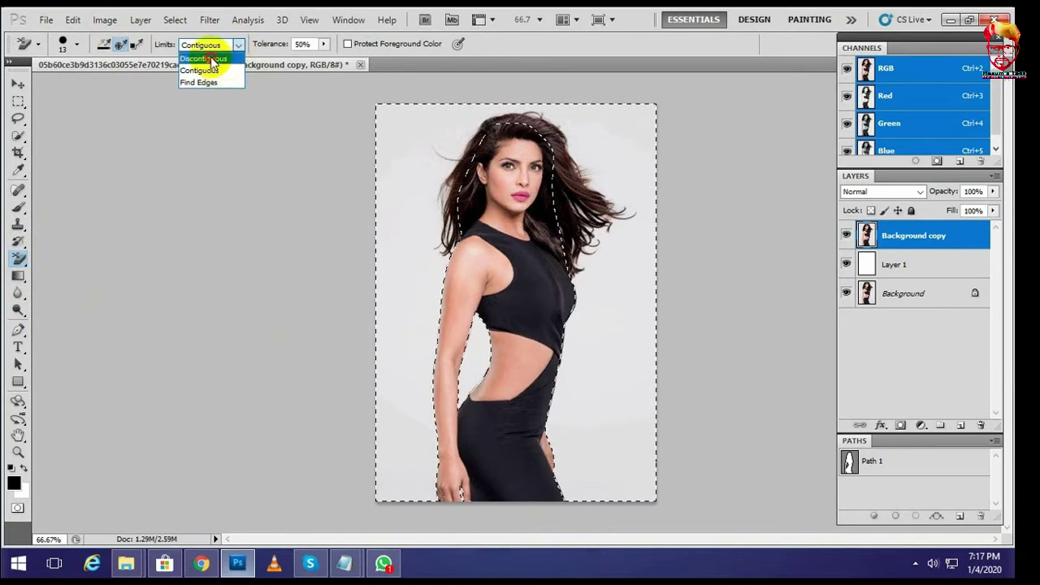
pyautogui.click(207, 59)
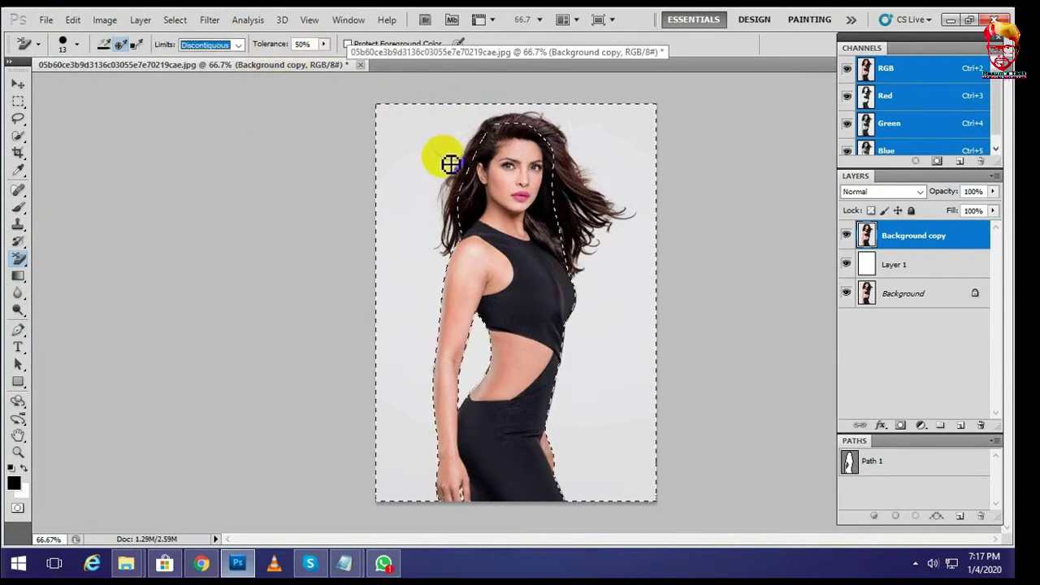
pyautogui.rightClick(443, 235)
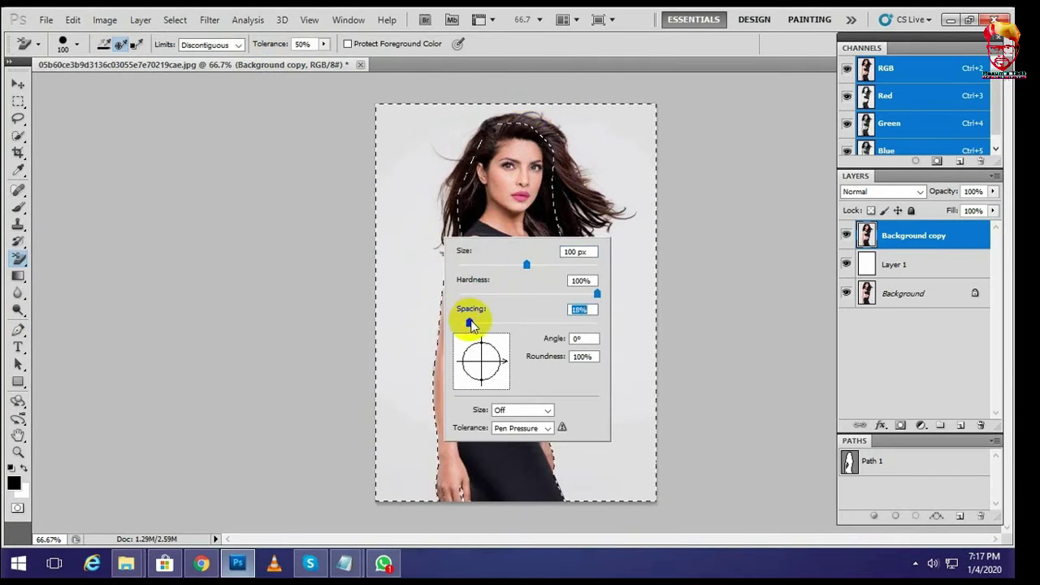
pyautogui.click(517, 183)
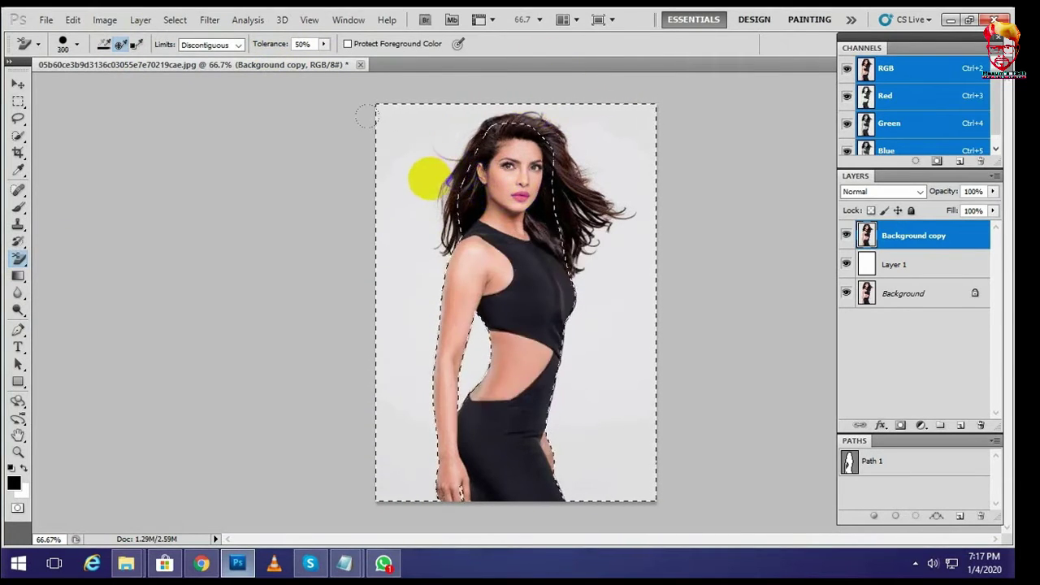
# - Erase the grey backdrop left, right and above the head, then lasso the hair area
pyautogui.moveTo(428, 179); pyautogui.dragTo(417, 283)
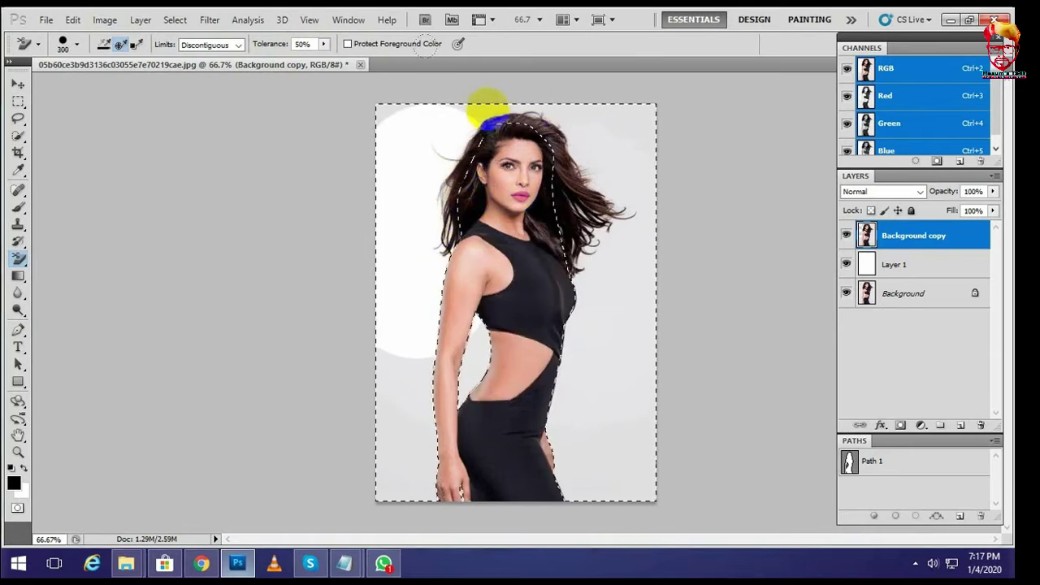
pyautogui.moveTo(582, 131)
pyautogui.mouseDown()
pyautogui.moveTo(610, 139)
pyautogui.moveTo(607, 311)
pyautogui.moveTo(623, 333)
pyautogui.mouseUp()
pyautogui.click(846, 264)
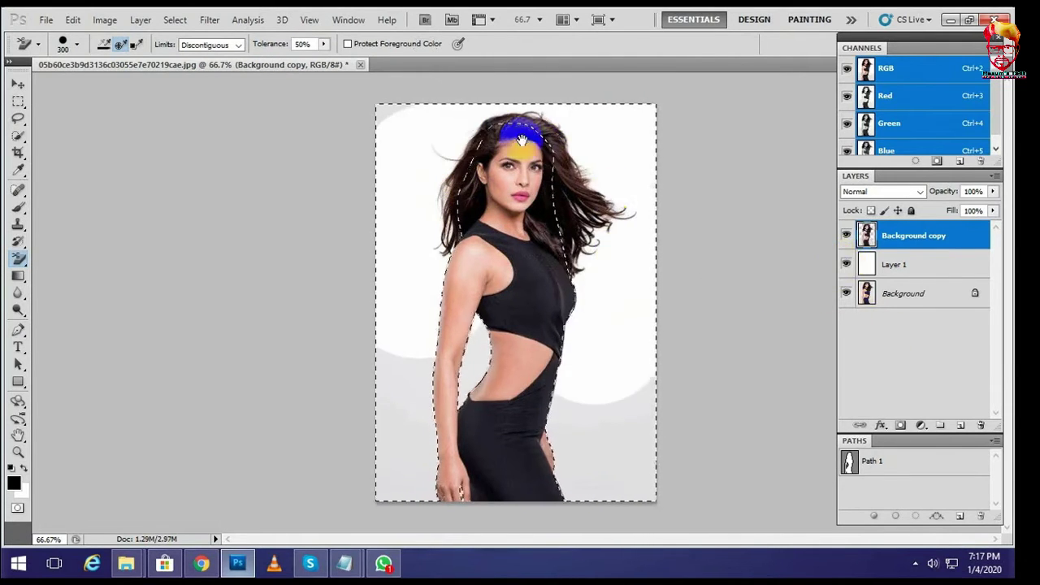
pyautogui.moveTo(513, 144)
pyautogui.mouseDown()
pyautogui.moveTo(596, 177)
pyautogui.moveTo(569, 177)
pyautogui.mouseUp()
pyautogui.click(846, 265)
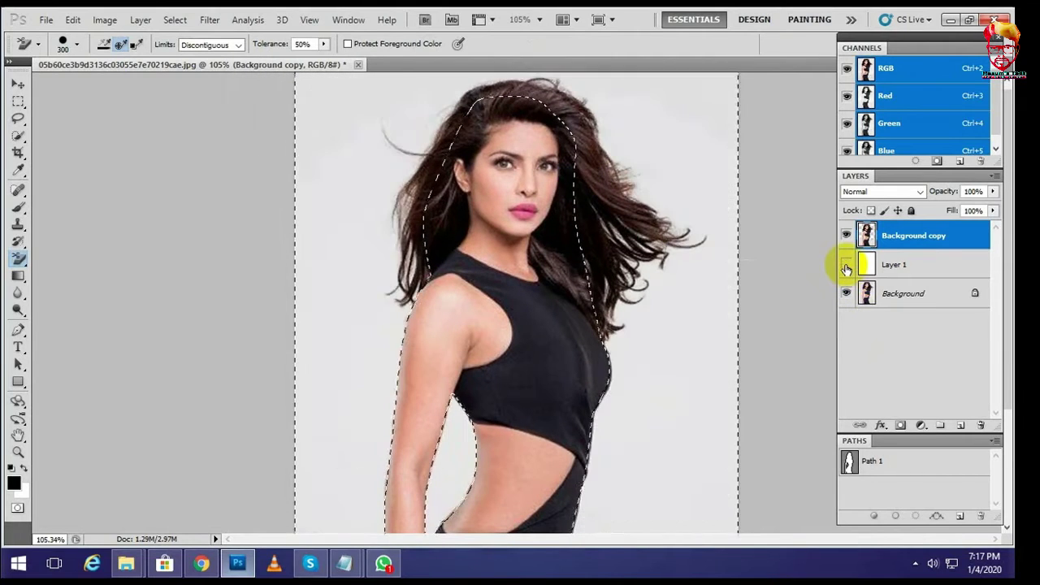
pyautogui.click(846, 265)
pyautogui.hotkey('ctrl', '1')
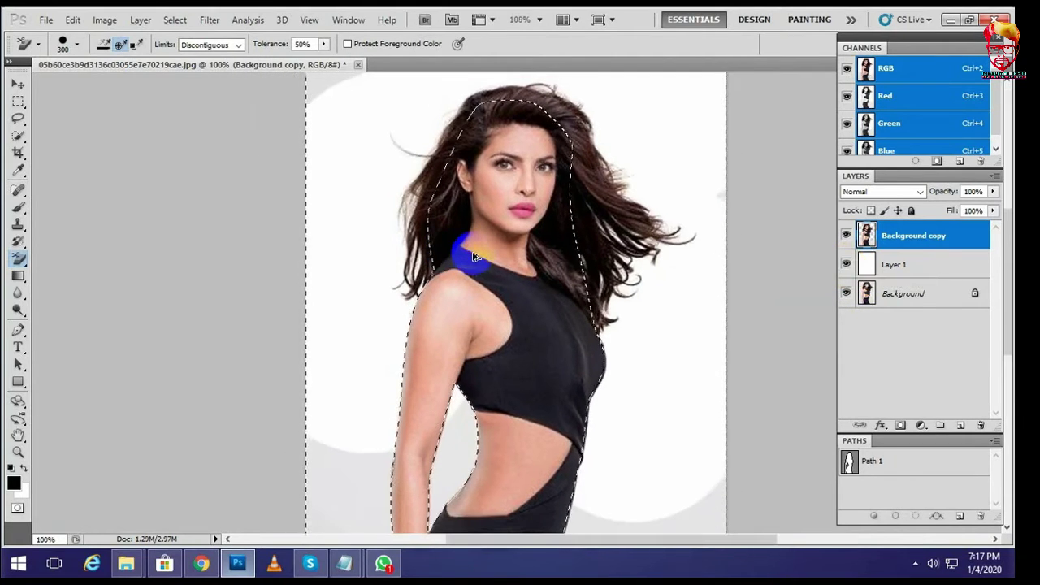
pyautogui.click(846, 264)
pyautogui.click(846, 264)
pyautogui.hotkey('ctrl', '-')
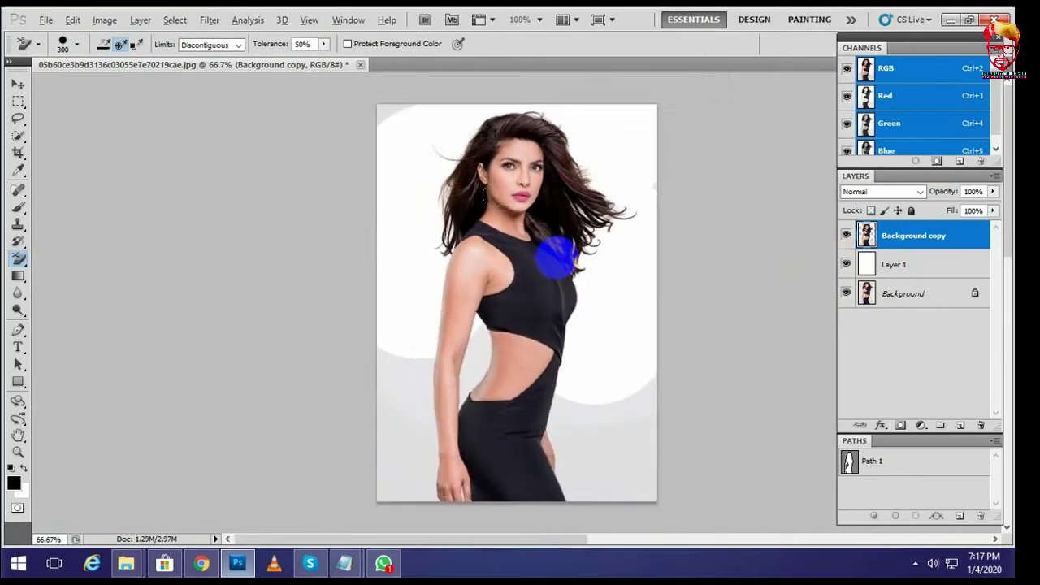
pyautogui.press('l')
pyautogui.moveTo(459, 256)
pyautogui.mouseDown()
pyautogui.moveTo(409, 196)
pyautogui.moveTo(537, 88)
pyautogui.moveTo(637, 193)
pyautogui.moveTo(597, 278)
pyautogui.moveTo(557, 284)
pyautogui.mouseUp()
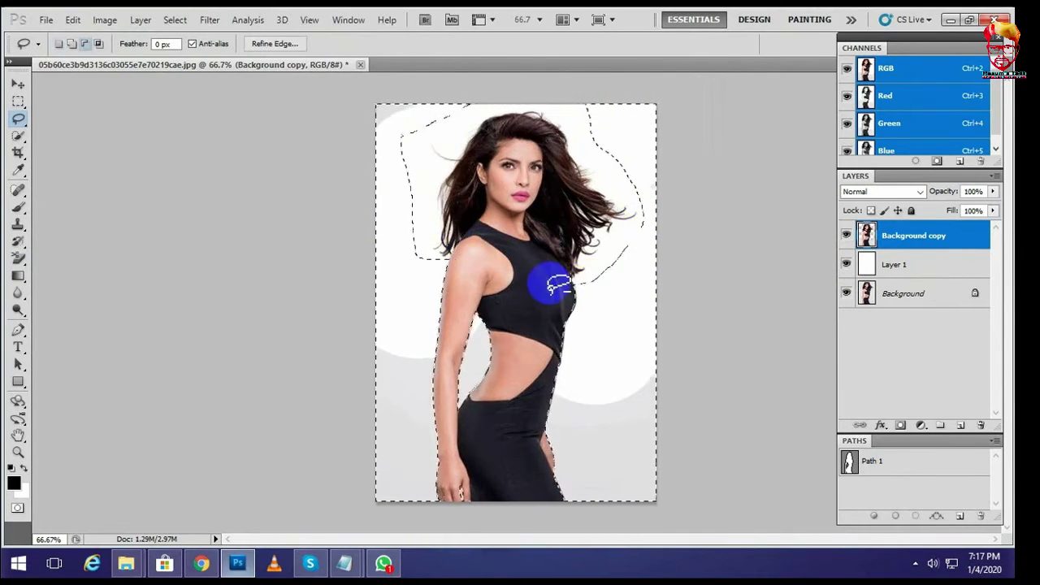
pyautogui.click(557, 285)
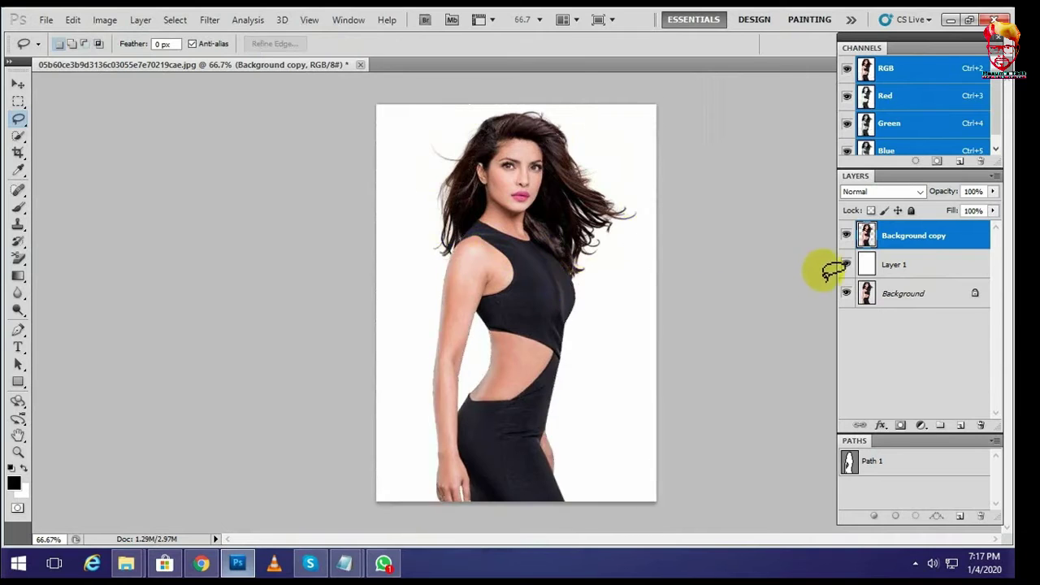
pyautogui.click(846, 265)
pyautogui.click(917, 363)
pyautogui.click(922, 426)
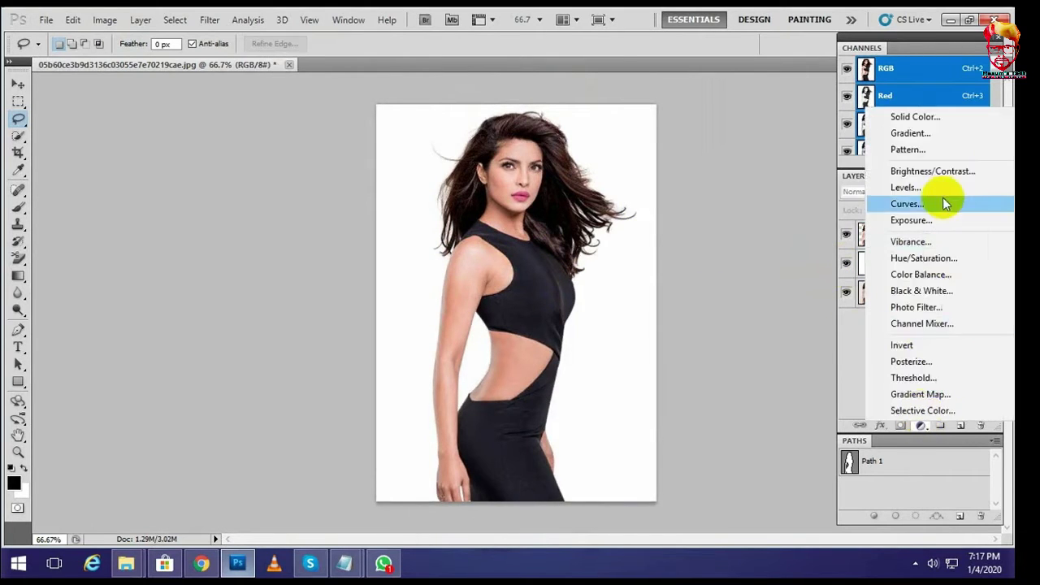
pyautogui.click(935, 116)
pyautogui.moveTo(524, 101); pyautogui.dragTo(365, 113)
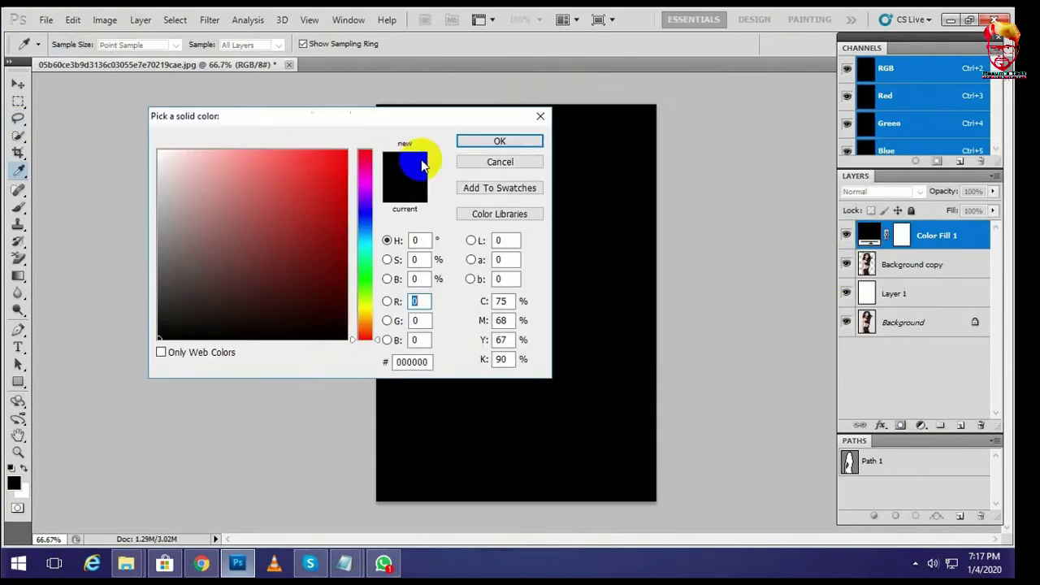
pyautogui.click(509, 166)
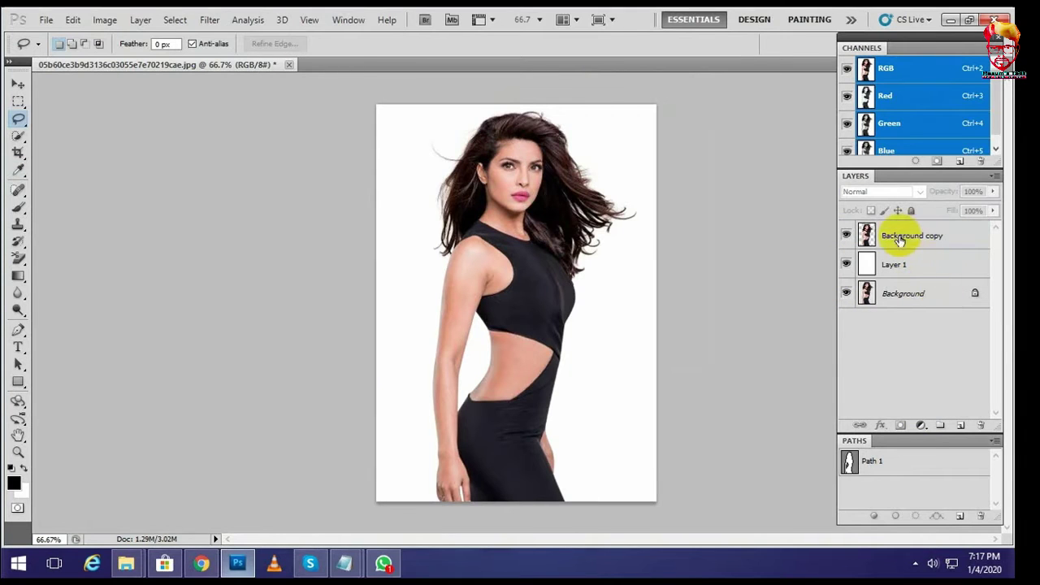
pyautogui.click(846, 264)
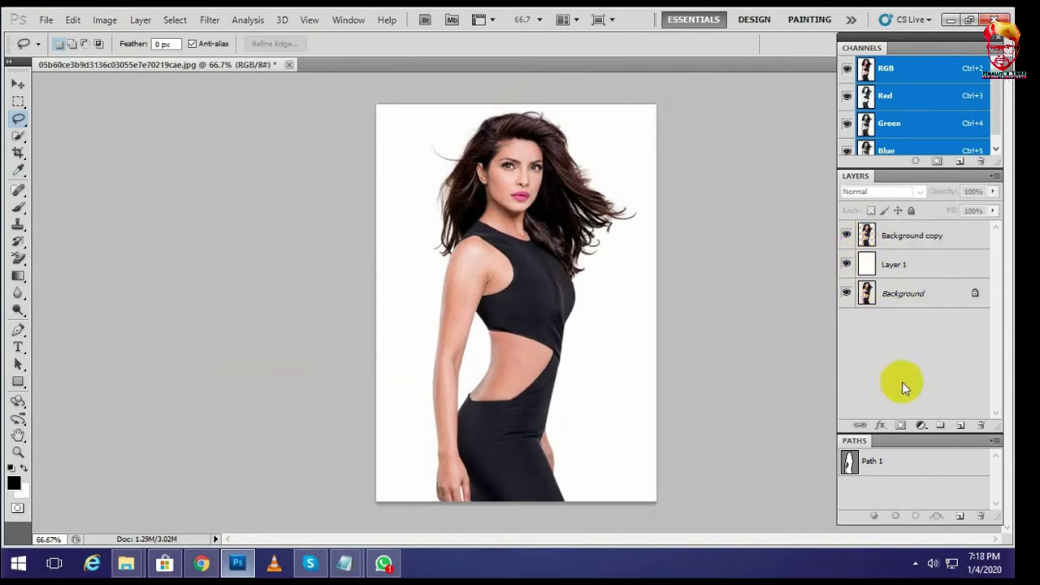
pyautogui.click(921, 425)
# - Add a Curves 1 layer mapping input 224 to output 0 for a dark silhouette
pyautogui.click(928, 211)
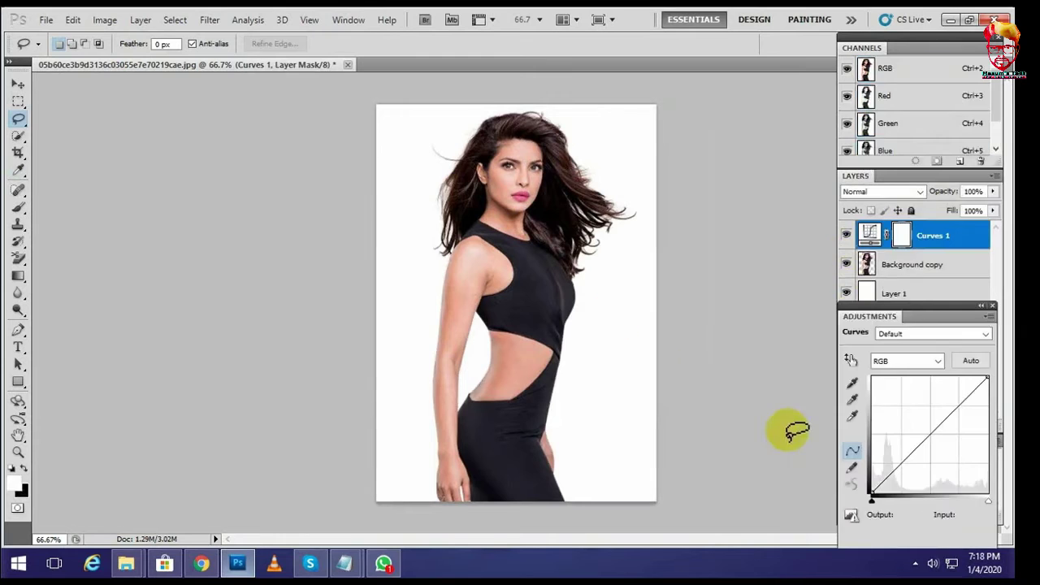
pyautogui.click(949, 497)
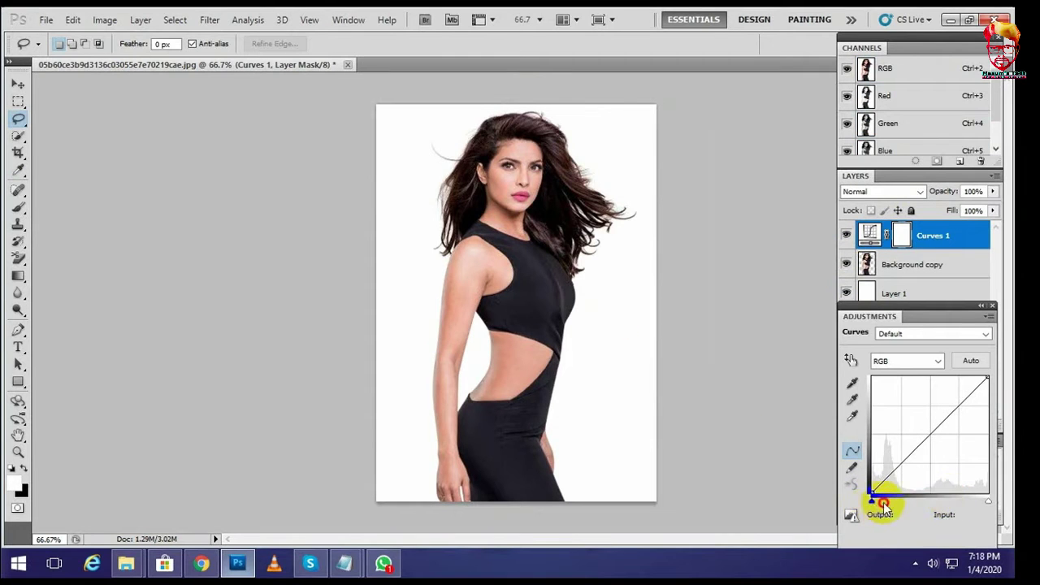
pyautogui.moveTo(884, 503)
pyautogui.mouseDown()
pyautogui.moveTo(996, 505)
pyautogui.moveTo(976, 507)
pyautogui.mouseUp()
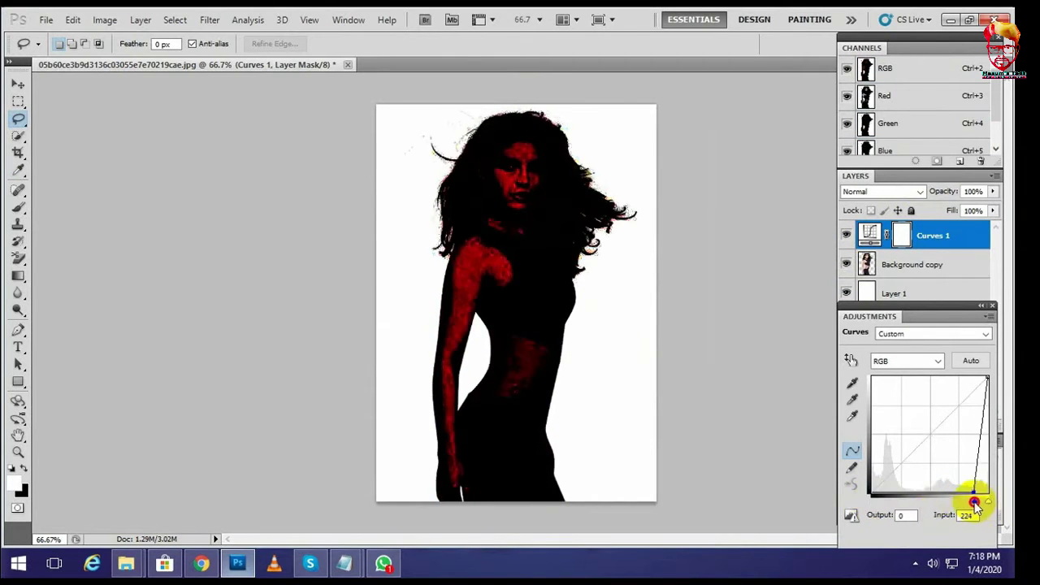
pyautogui.click(992, 306)
pyautogui.scroll(1, 533, 187)
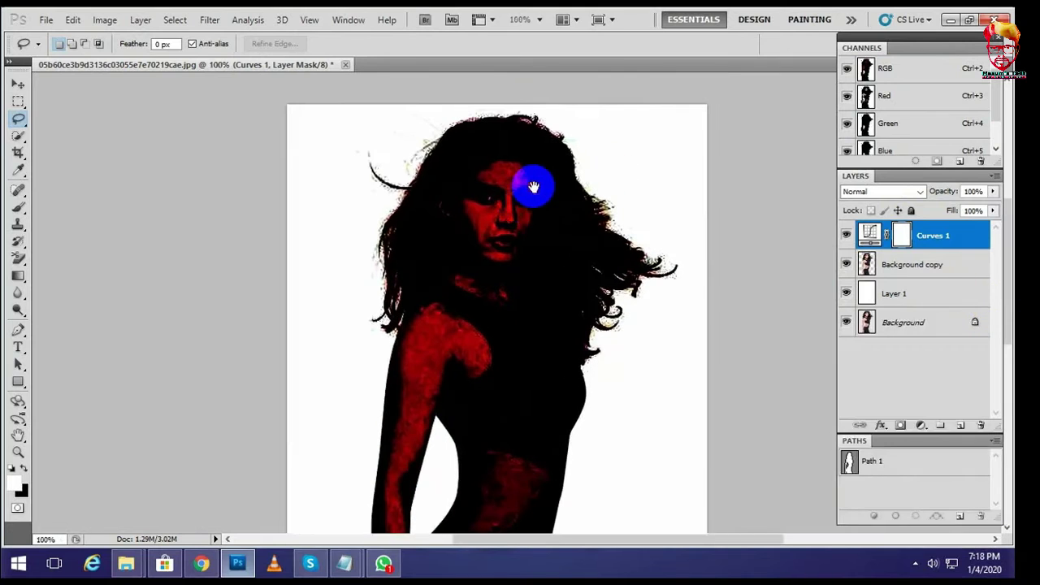
# - Save the Background copy silhouette selection as a new Alpha 1 channel and view it
pyautogui.click(915, 265)
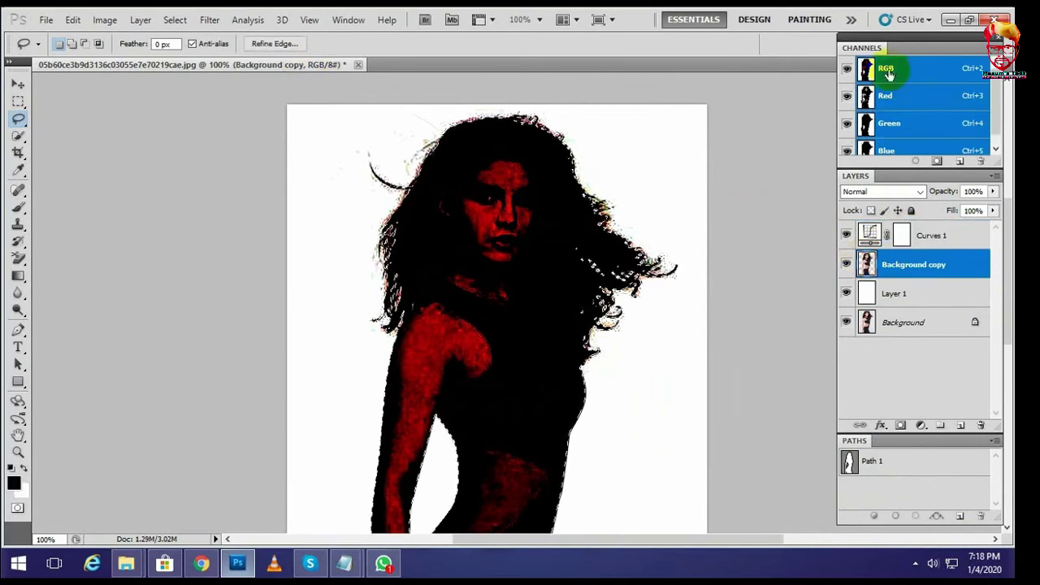
pyautogui.moveTo(907, 189); pyautogui.dragTo(910, 197)
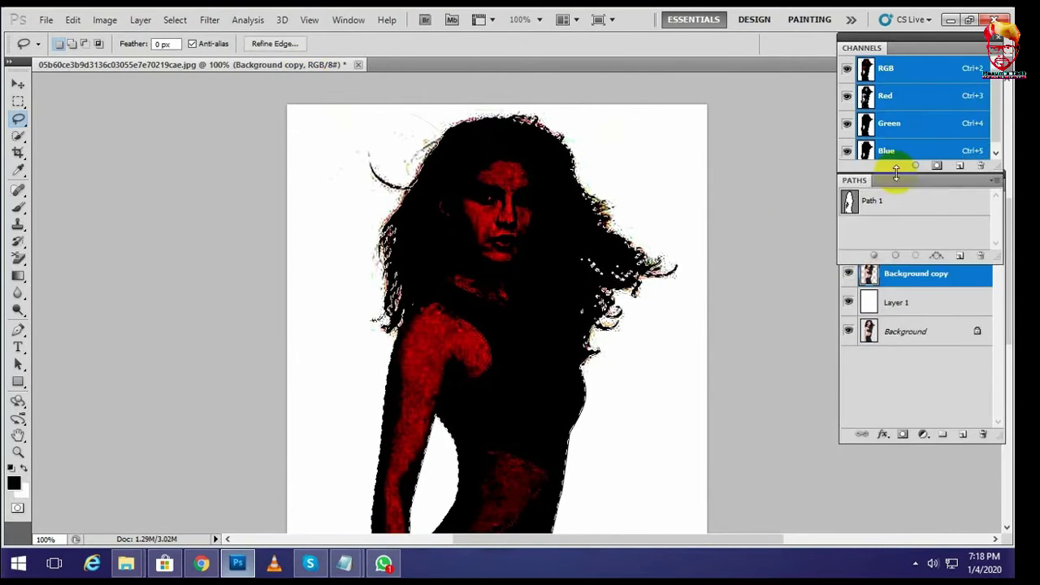
pyautogui.click(939, 167)
pyautogui.click(891, 144)
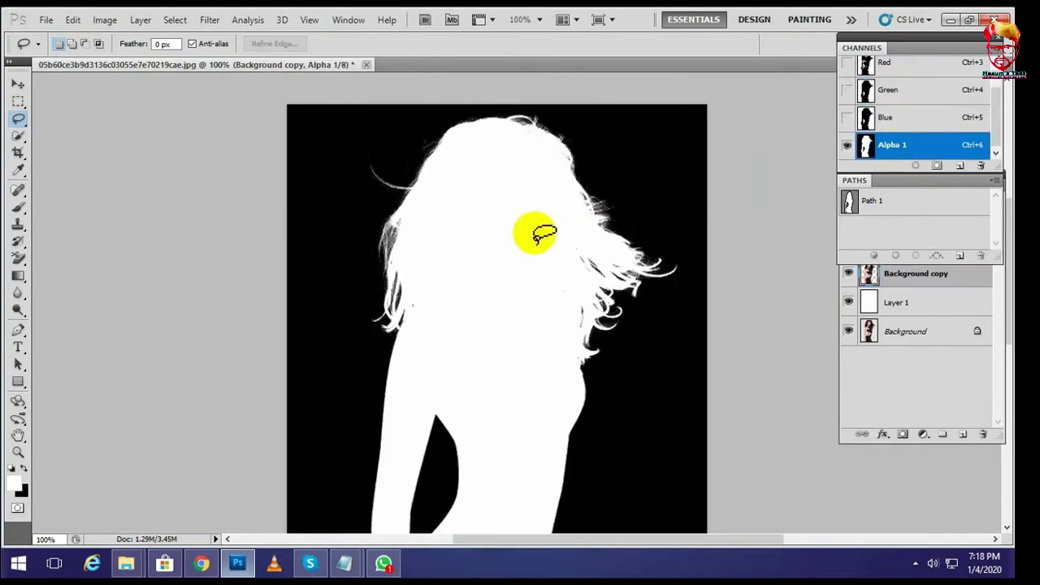
pyautogui.scroll(-1, 624, 244)
pyautogui.moveTo(548, 158); pyautogui.dragTo(622, 225)
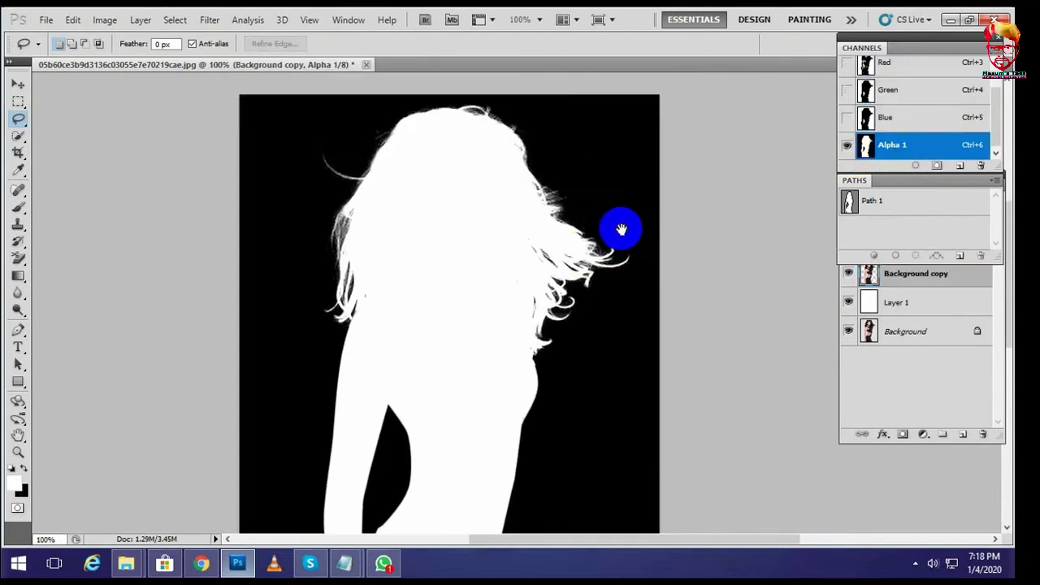
pyautogui.click(866, 145)
# - Apply Curves to Alpha 1, raising the black input point to tighten the mask
pyautogui.hotkey('ctrl', 'm')
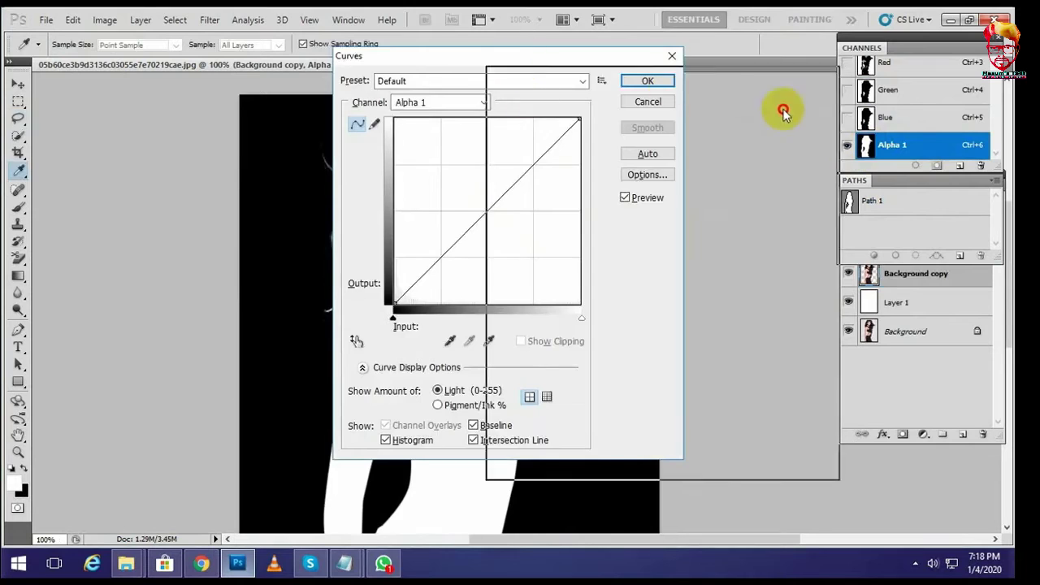
pyautogui.moveTo(488, 56); pyautogui.dragTo(748, 101)
pyautogui.moveTo(654, 364); pyautogui.dragTo(660, 364)
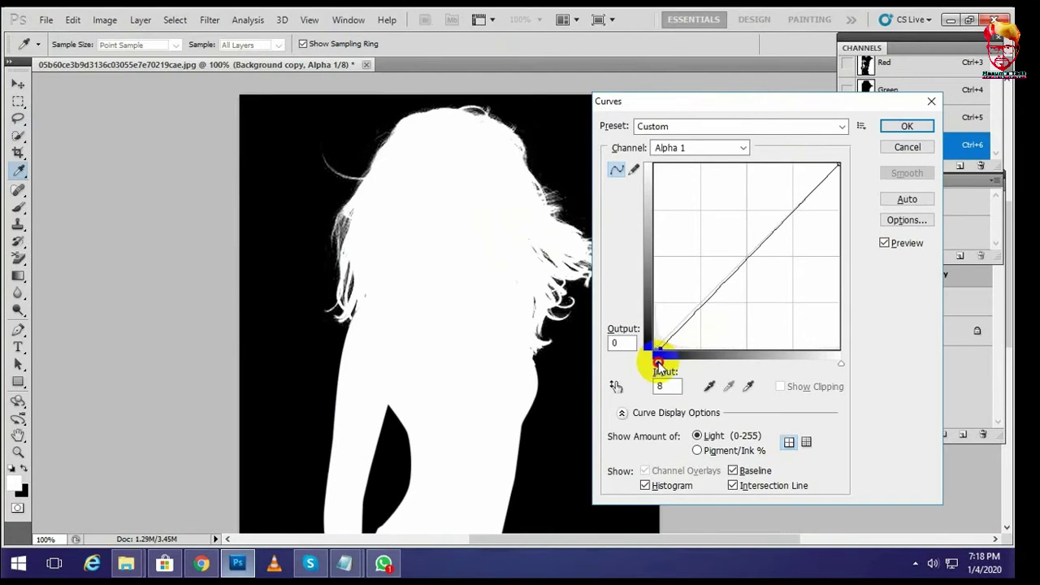
pyautogui.press('Return')
# - Load Alpha 1 as a selection and copy the woman from RGB onto new Layer 2
pyautogui.press('l')
pyautogui.keyDown('ctrl'); pyautogui.click(867, 146); pyautogui.keyUp('ctrl')
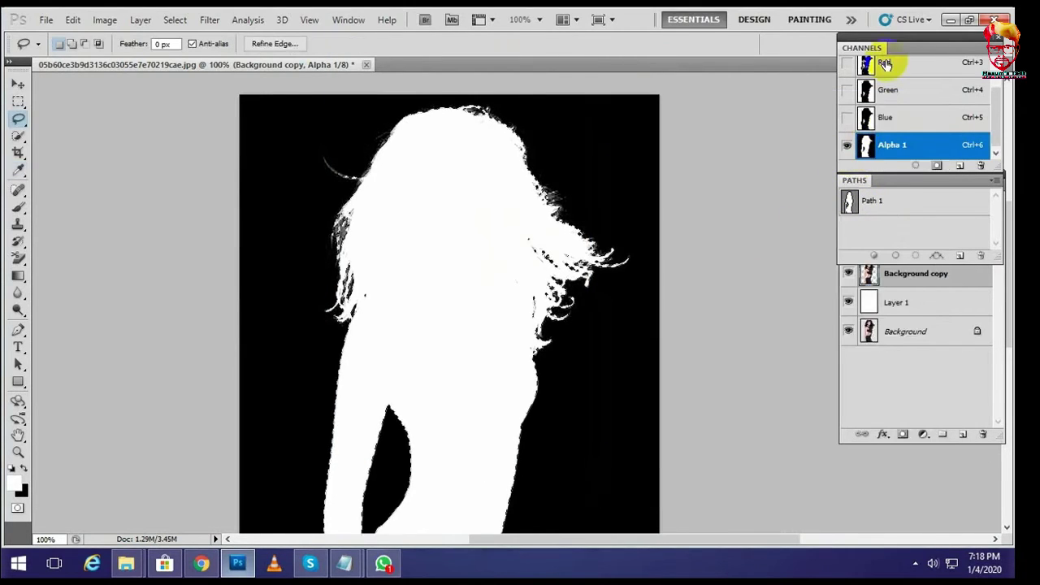
pyautogui.scroll(2, 883, 70)
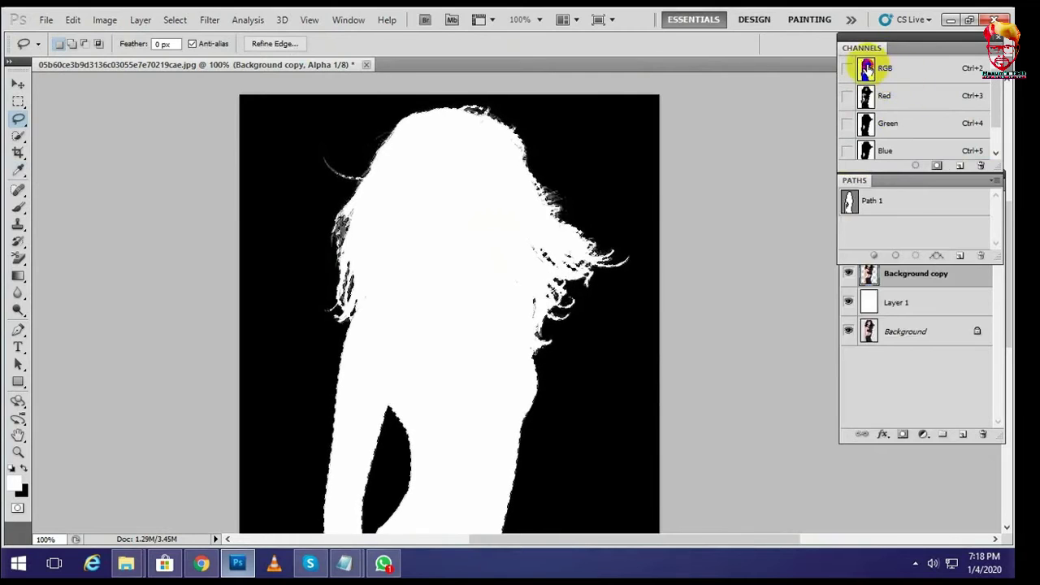
pyautogui.click(874, 68)
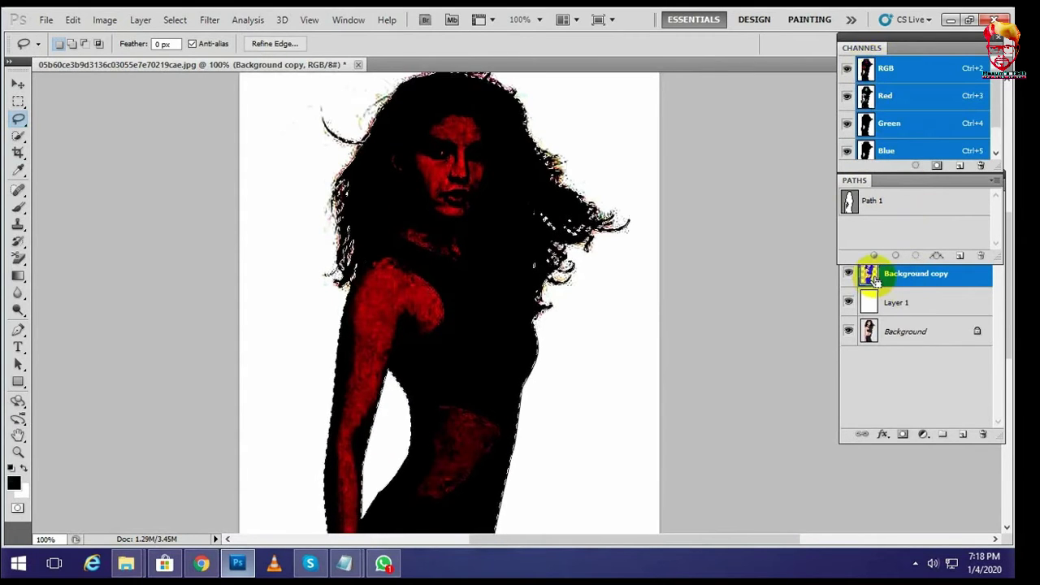
pyautogui.hotkey('ctrl', 'j')
# - Delete the Background copy and Curves 1 layers, then return to the RGB composite
pyautogui.click(849, 302)
pyautogui.moveTo(882, 302); pyautogui.dragTo(983, 429)
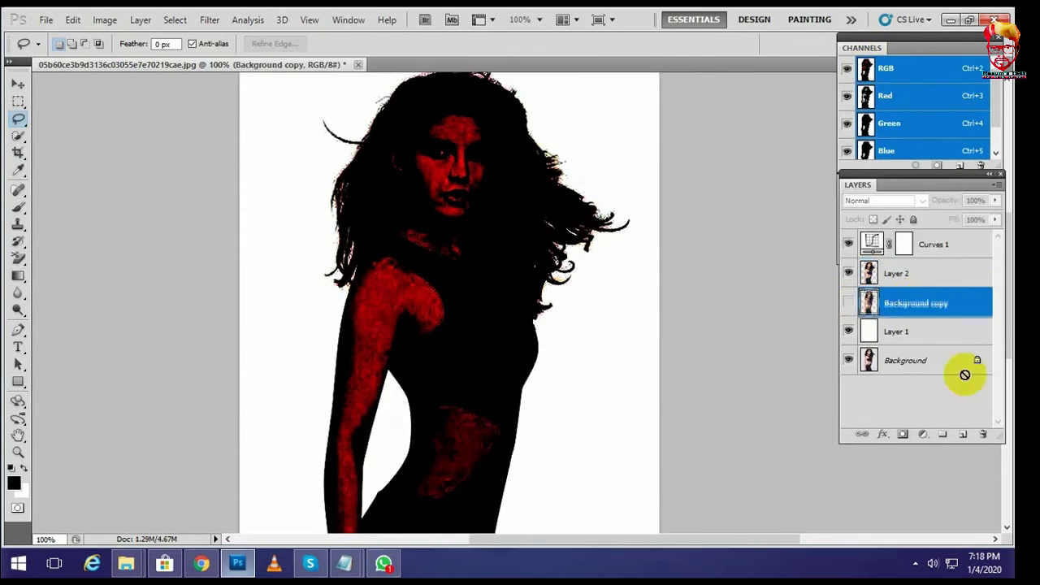
pyautogui.moveTo(929, 247); pyautogui.dragTo(984, 431)
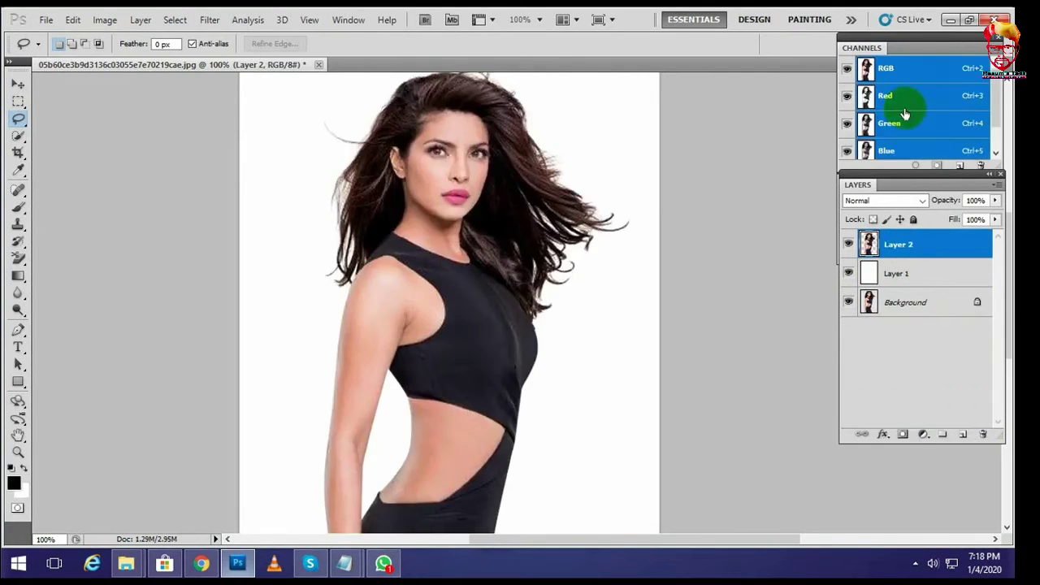
pyautogui.scroll(-1, 907, 122)
pyautogui.click(906, 143)
pyautogui.hotkey('ctrl', '-')
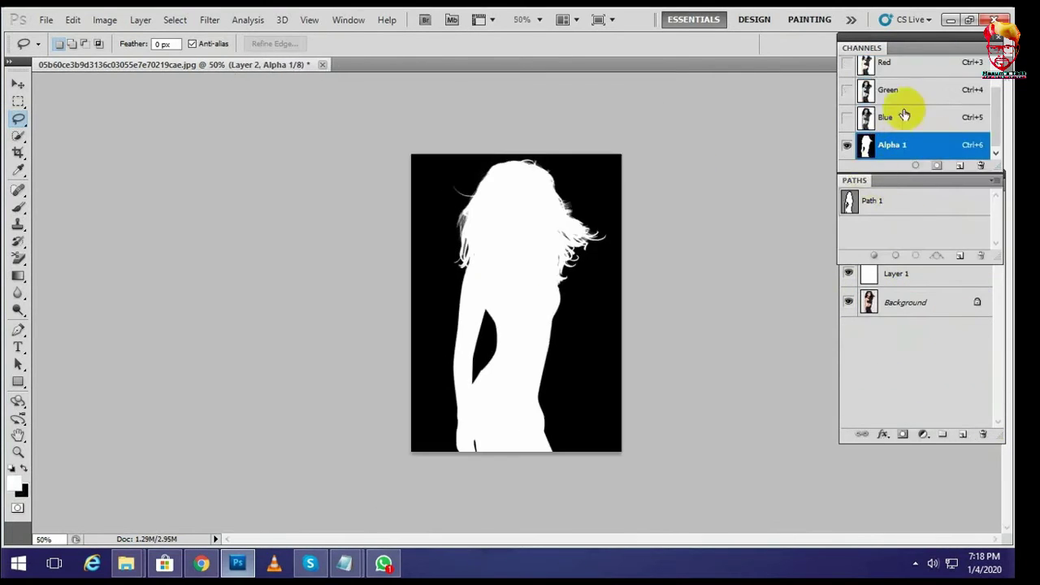
pyautogui.scroll(1, 902, 98)
pyautogui.click(898, 68)
pyautogui.click(889, 343)
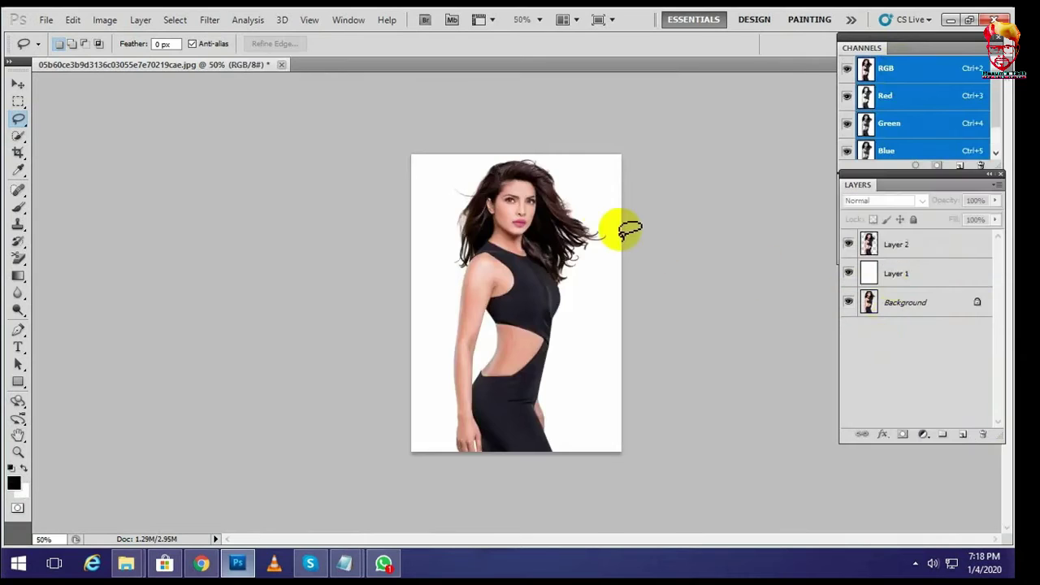
# - Widen the canvas to 200 percent width anchored left, and hide Layer 1
pyautogui.press('f')
pyautogui.keyDown('shift'); pyautogui.click(919, 271); pyautogui.keyUp('shift')
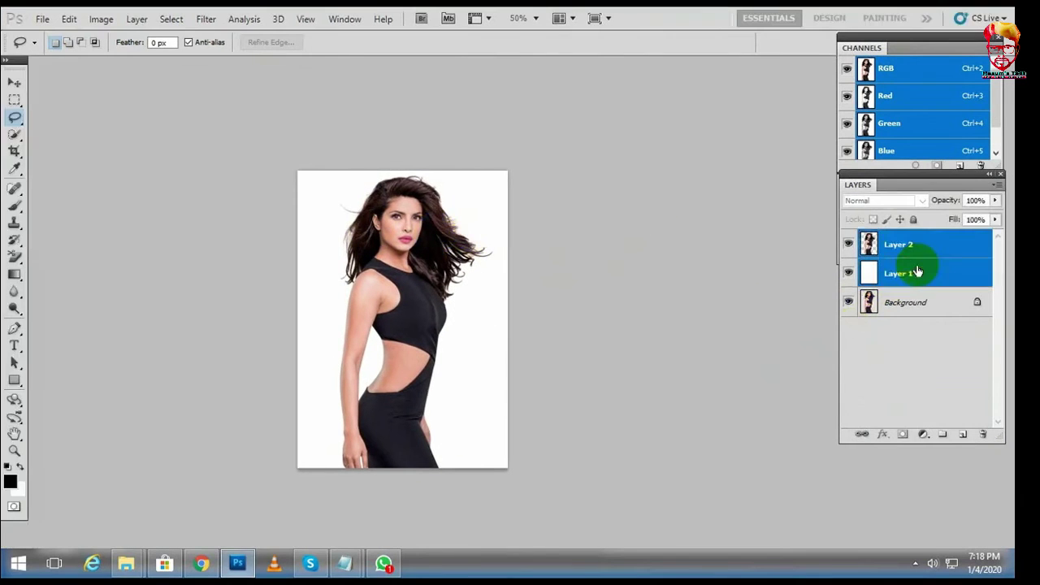
pyautogui.click(894, 303)
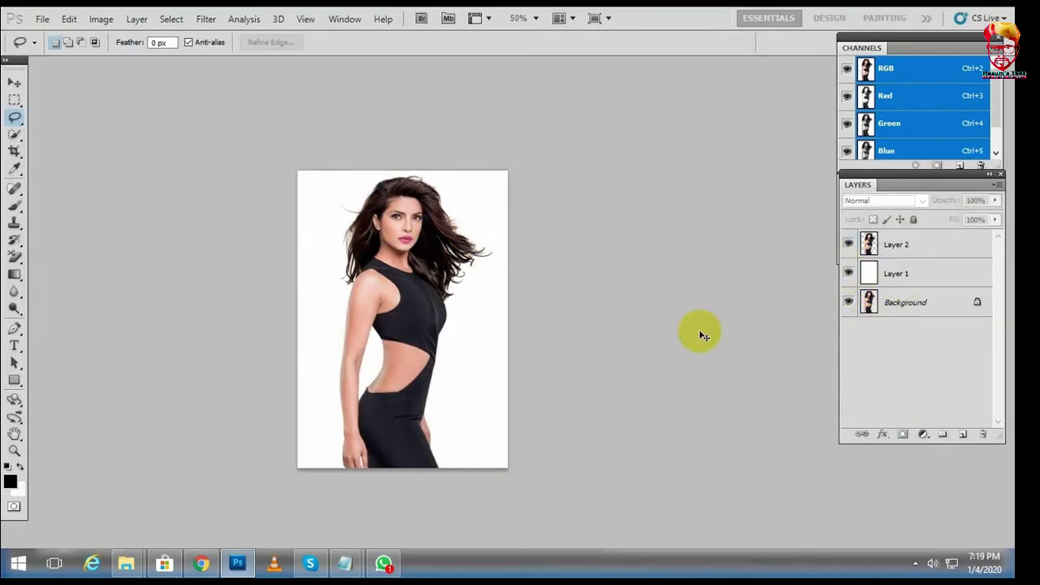
pyautogui.hotkey('ctrl', 'alt', 'c')
pyautogui.click(552, 204)
pyautogui.doubleClick(502, 204)
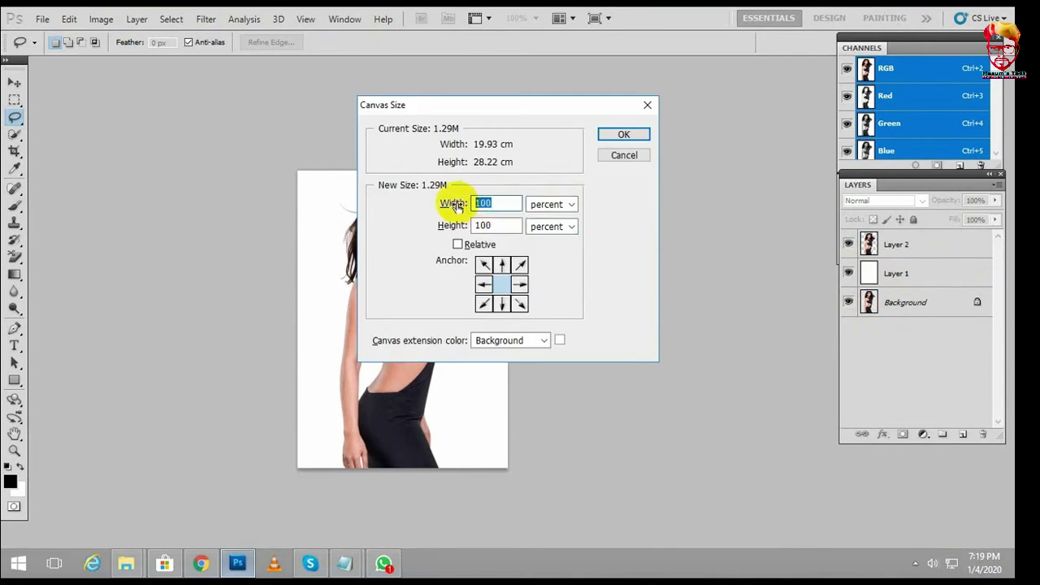
pyautogui.write('200')
pyautogui.click(484, 265)
pyautogui.click(623, 134)
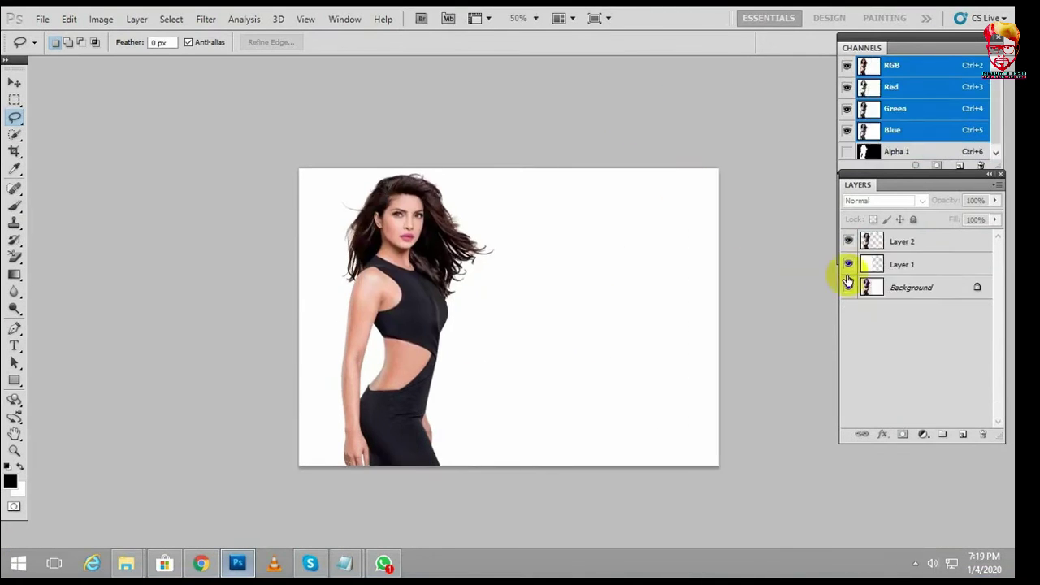
pyautogui.click(848, 264)
# - Free-transform Layer 2's cut-out woman into the right half and hide Layer 1 to compare
pyautogui.click(882, 241)
pyautogui.hotkey('ctrl', 't')
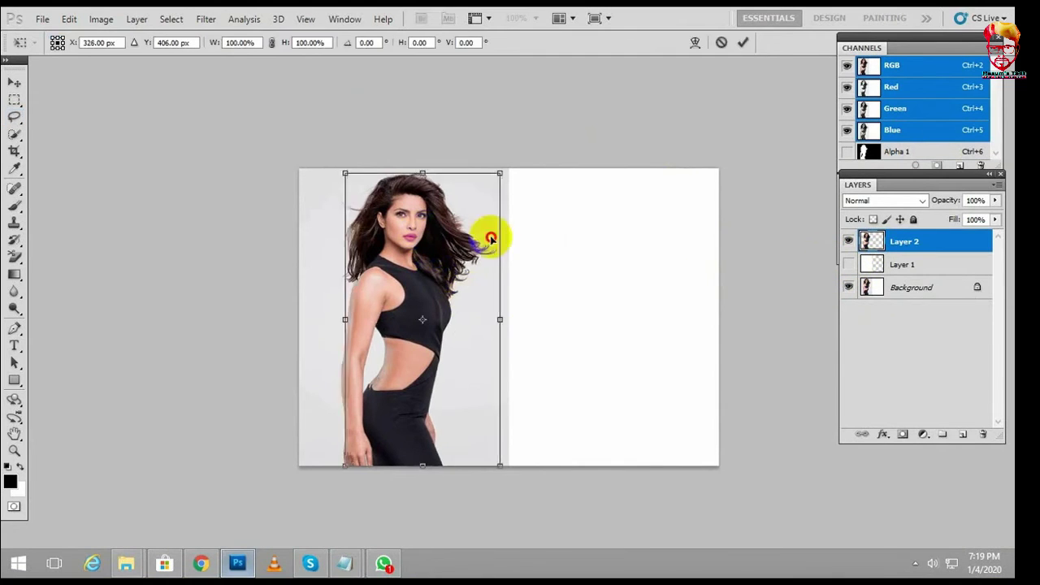
pyautogui.moveTo(415, 236); pyautogui.dragTo(612, 237)
pyautogui.press('Return')
pyautogui.press('l')
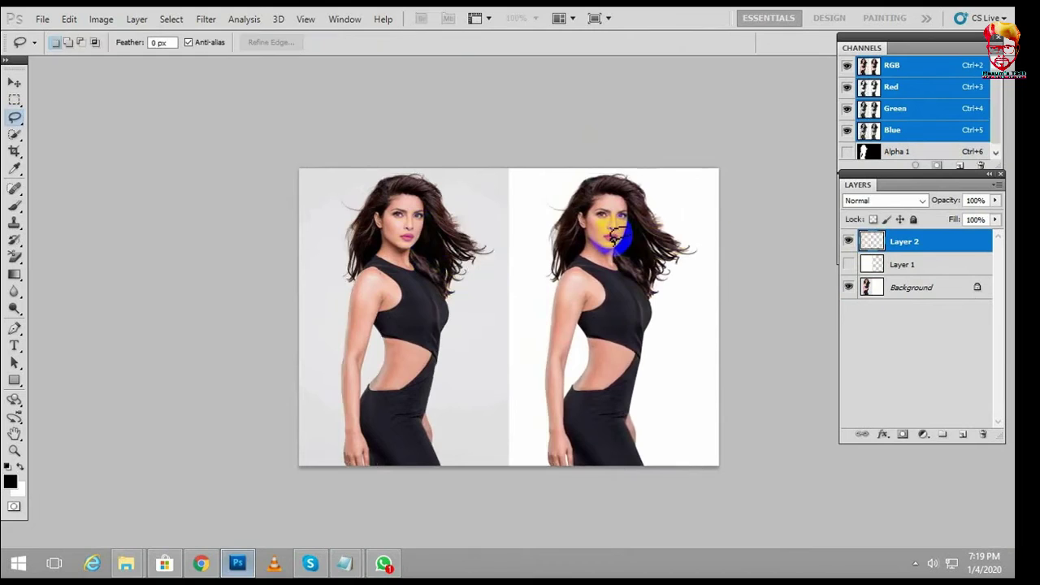
pyautogui.click(850, 244)
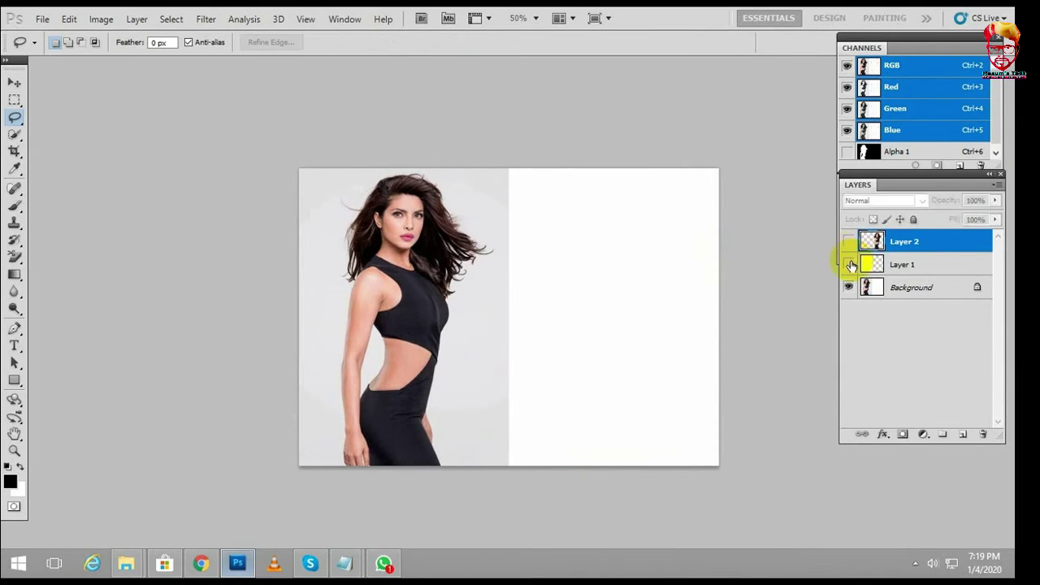
pyautogui.click(847, 242)
pyautogui.click(850, 265)
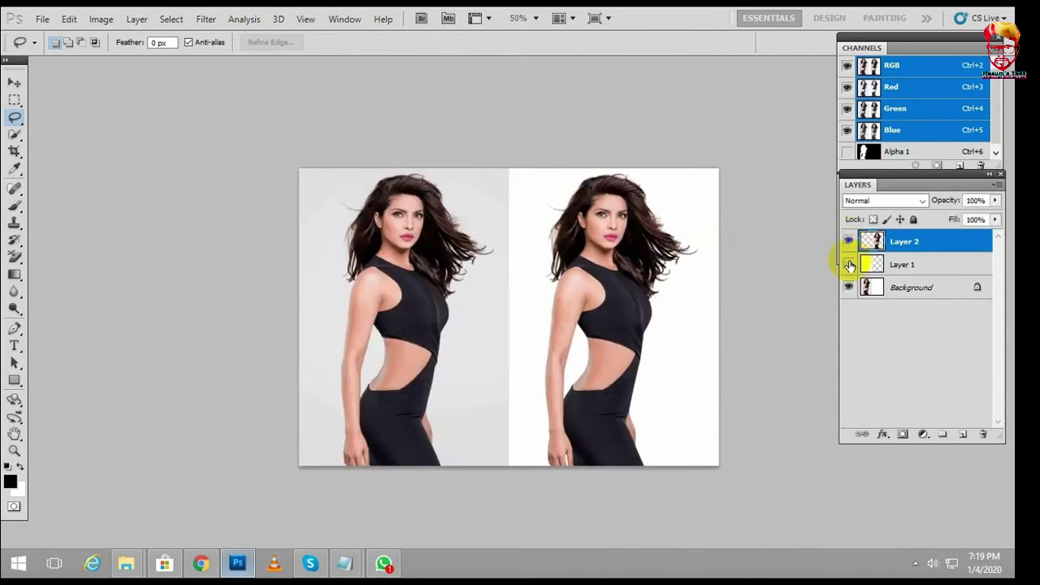